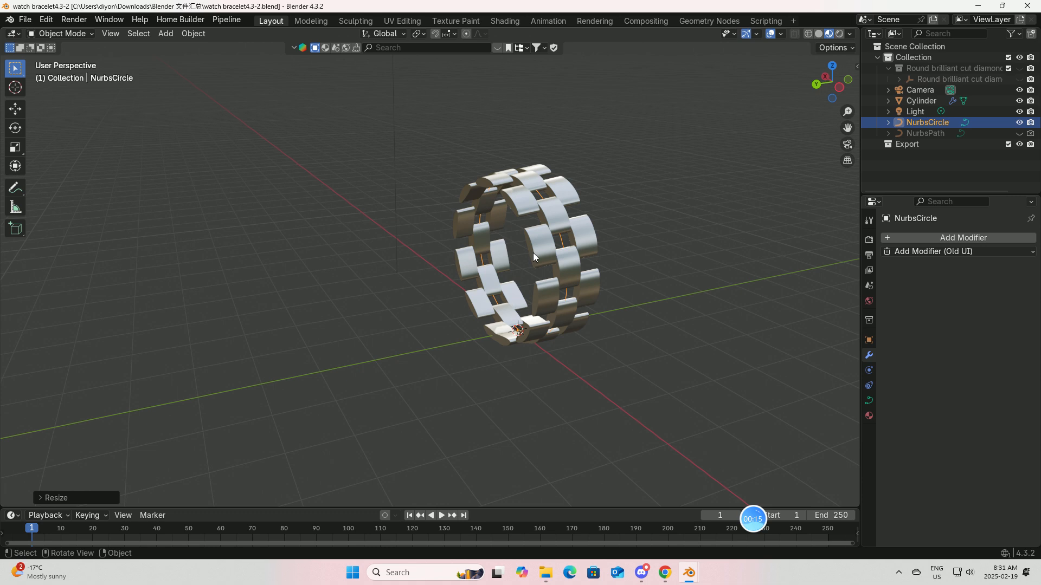
# Step: Clear the curve object of the bracelet's Curve modifier and reassign NurbsCircle to it
pyautogui.moveTo(559, 255); pyautogui.dragTo(537, 265, button='middle')
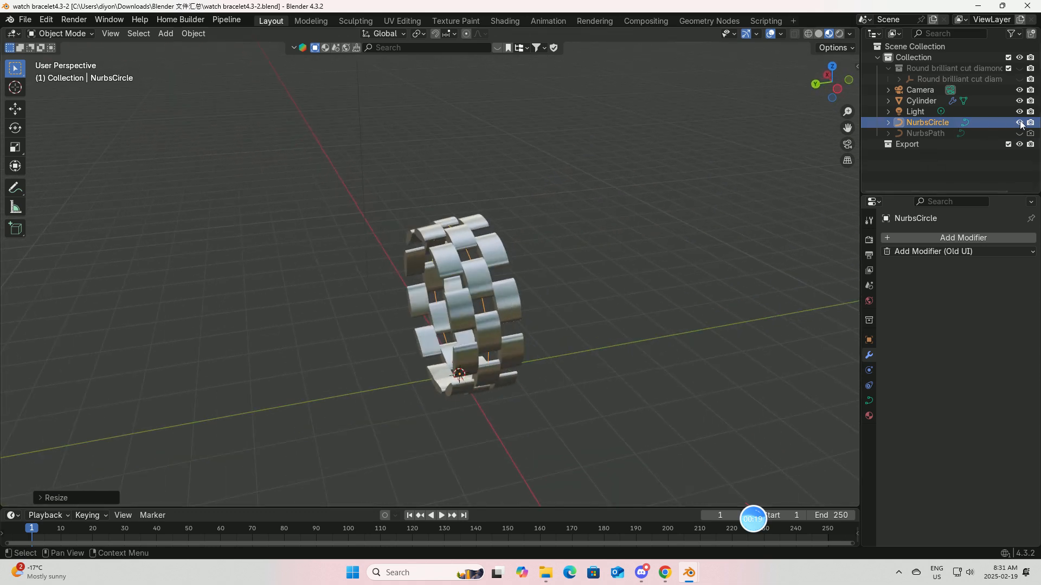
pyautogui.click(511, 305)
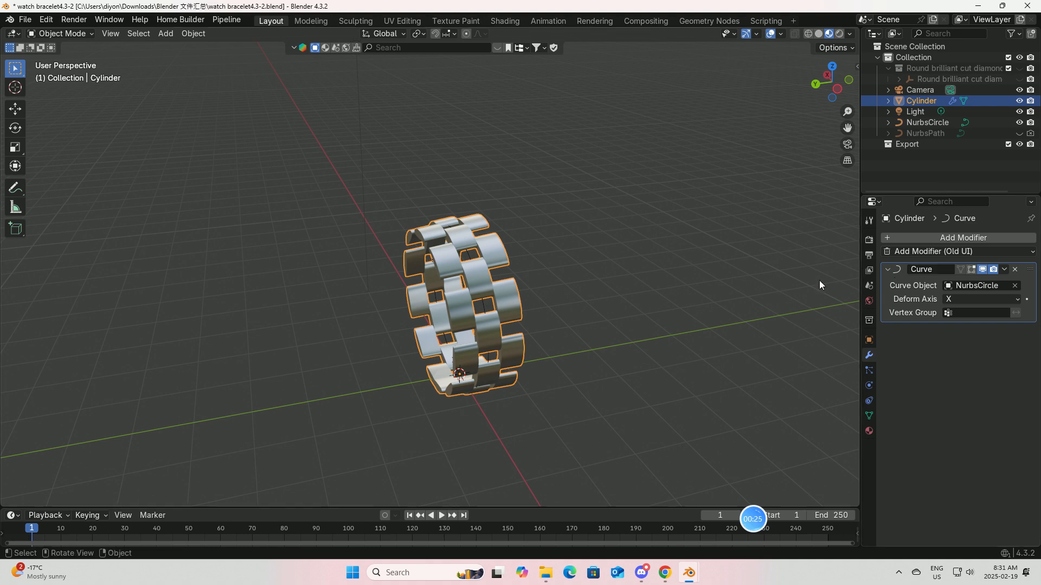
pyautogui.click(1014, 285)
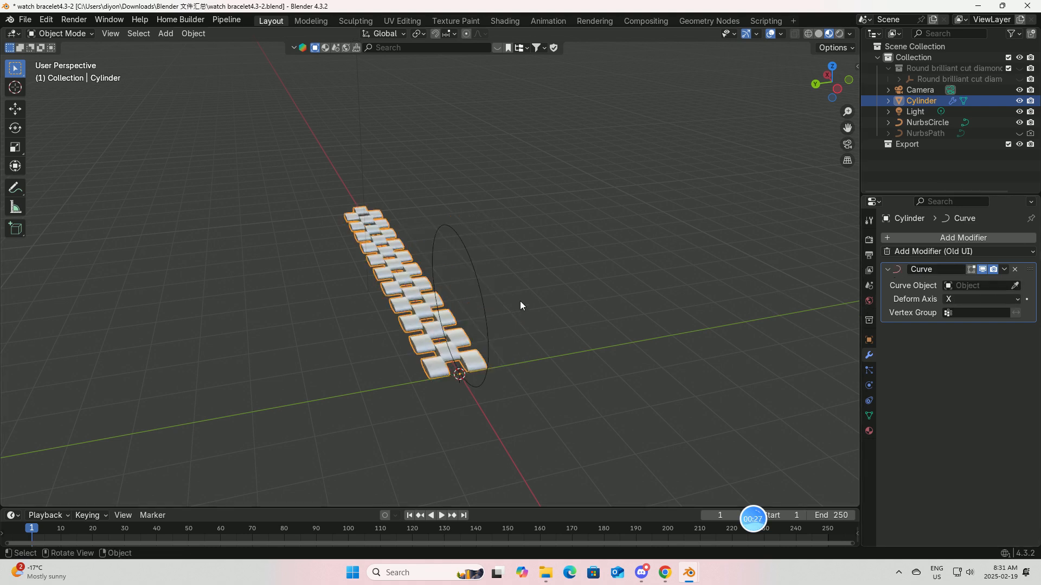
pyautogui.moveTo(462, 337); pyautogui.dragTo(534, 331, button='middle')
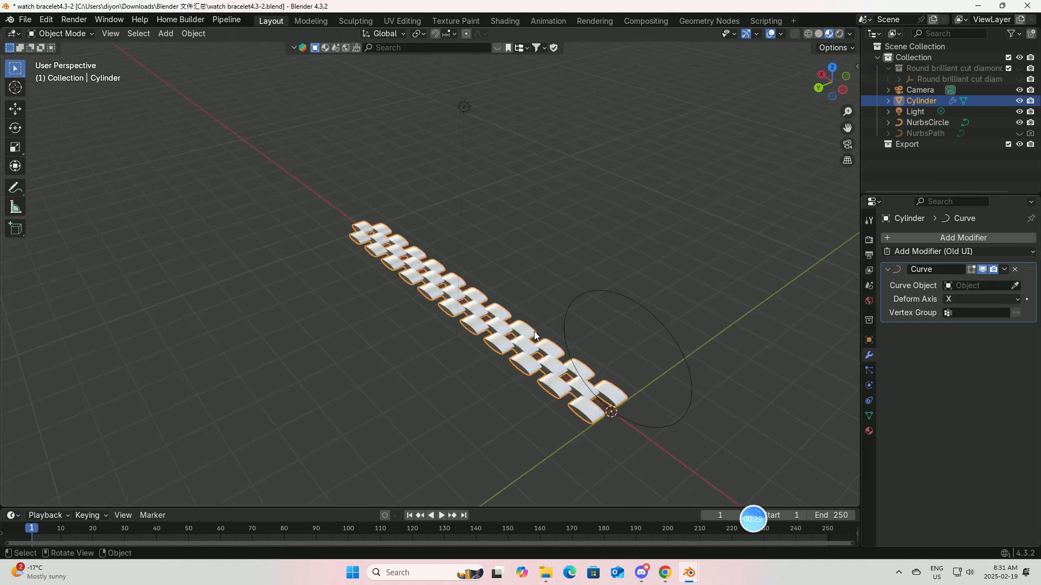
pyautogui.click(968, 285)
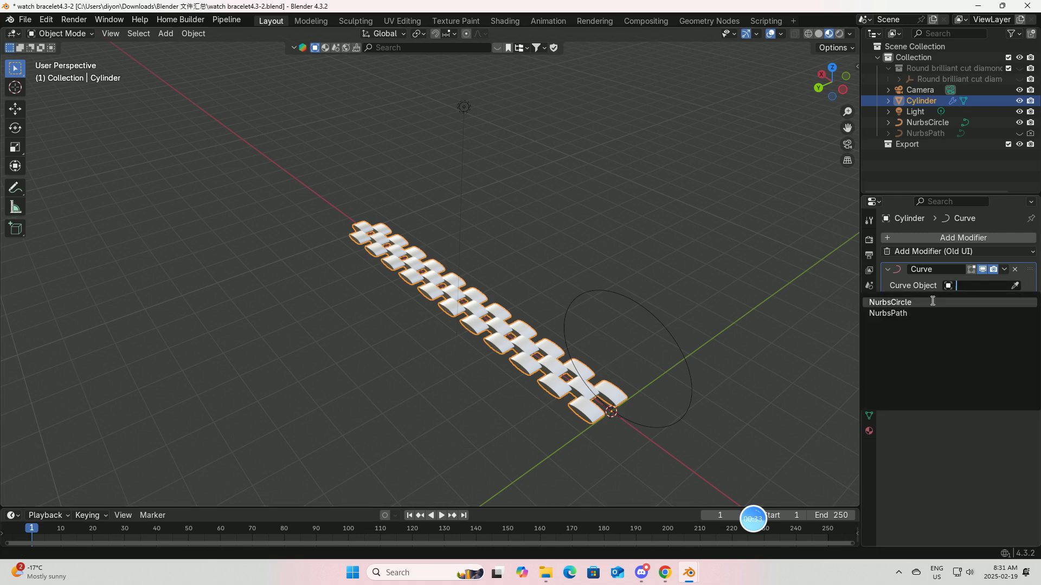
pyautogui.click(897, 302)
pyautogui.moveTo(722, 310); pyautogui.dragTo(676, 399, button='middle')
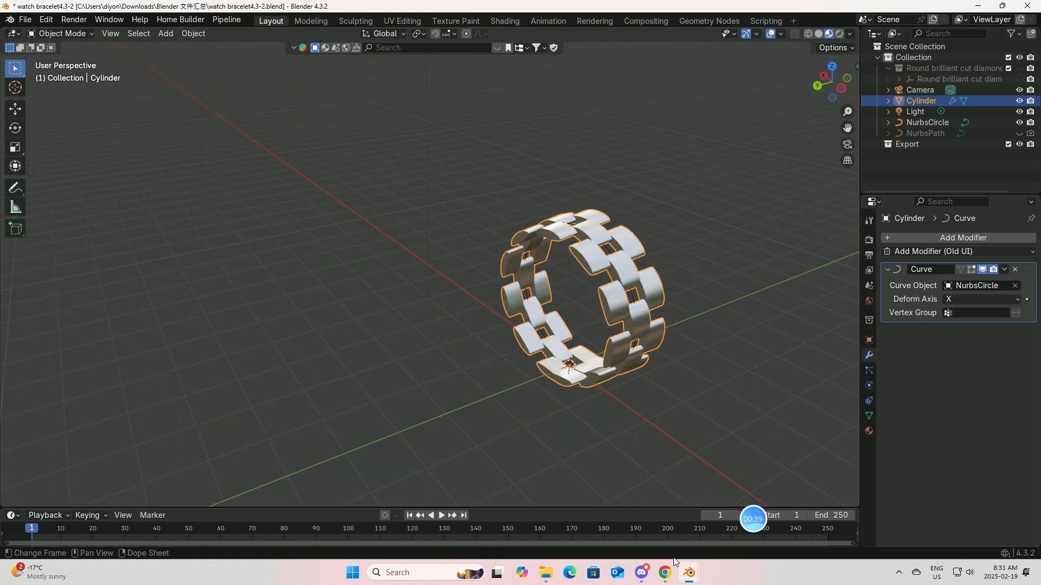
# Step: Switch to the watch bracelet4.3 file with the flat bracelet and hide its Round brilliant cut diamond collection
pyautogui.moveTo(690, 575)
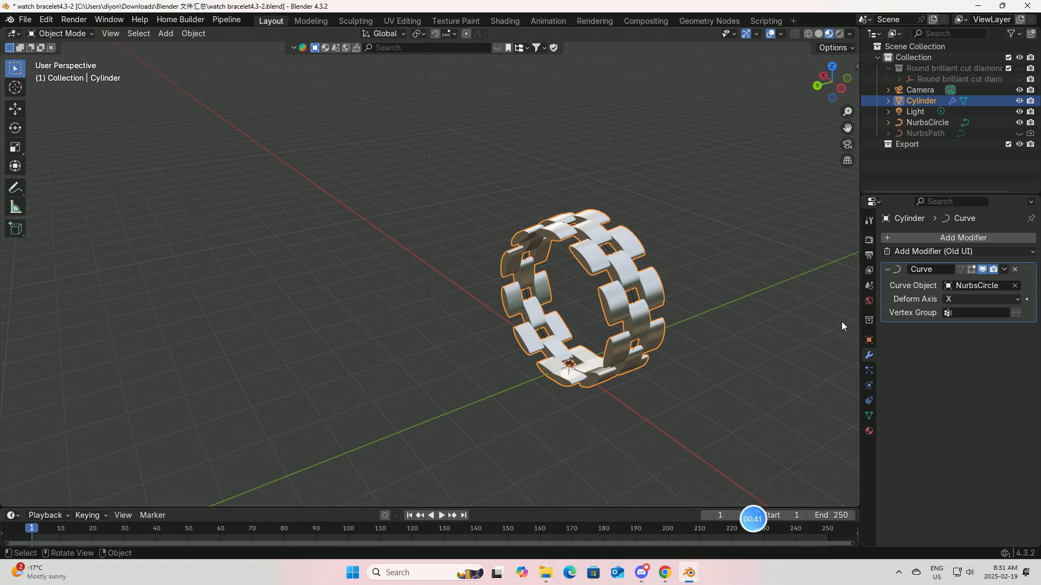
pyautogui.click(748, 529)
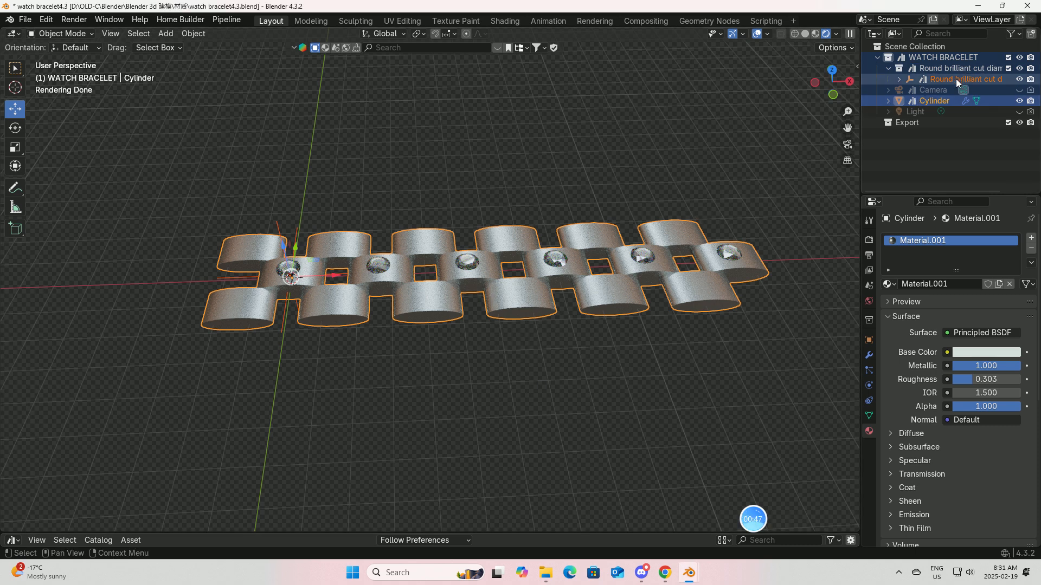
pyautogui.click(1017, 80)
pyautogui.click(1018, 80)
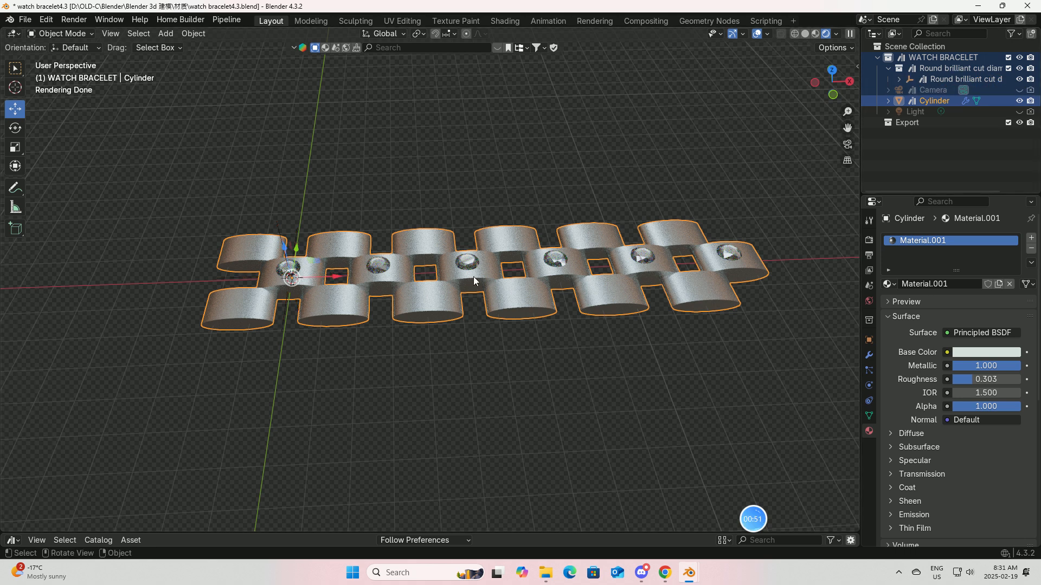
pyautogui.click(550, 260)
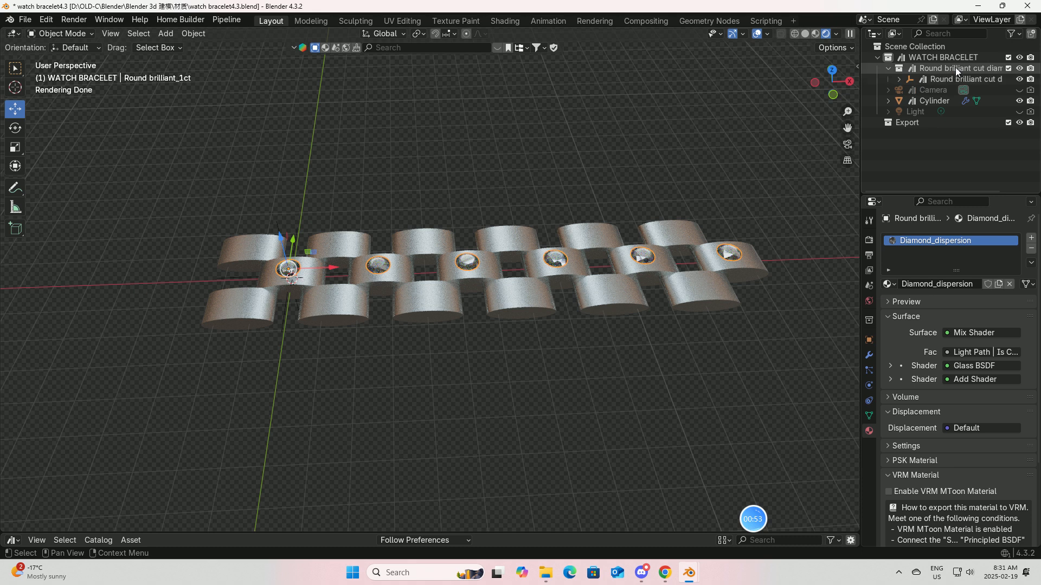
pyautogui.click(1019, 58)
pyautogui.click(1019, 58)
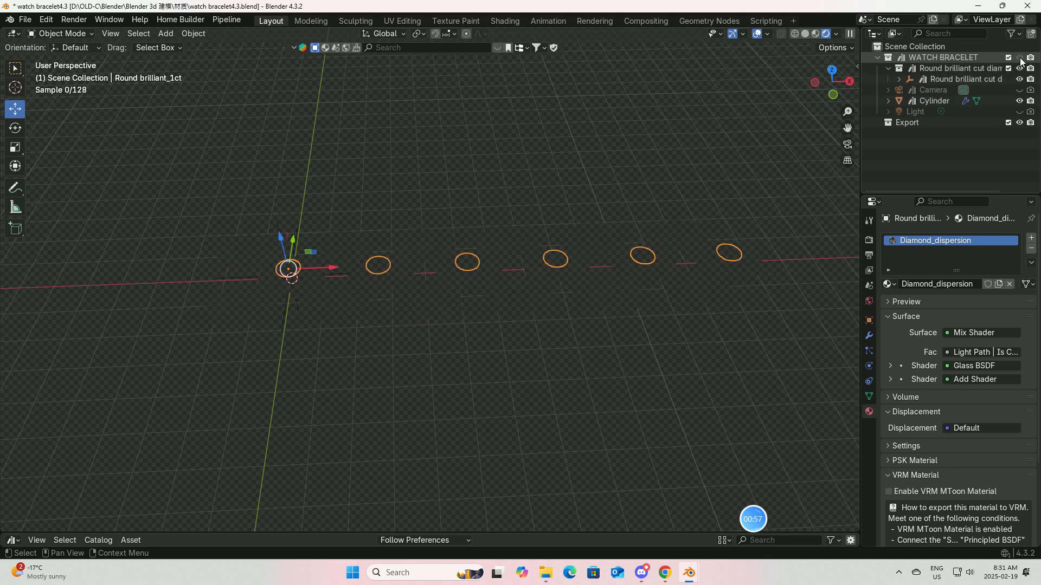
pyautogui.click(1019, 69)
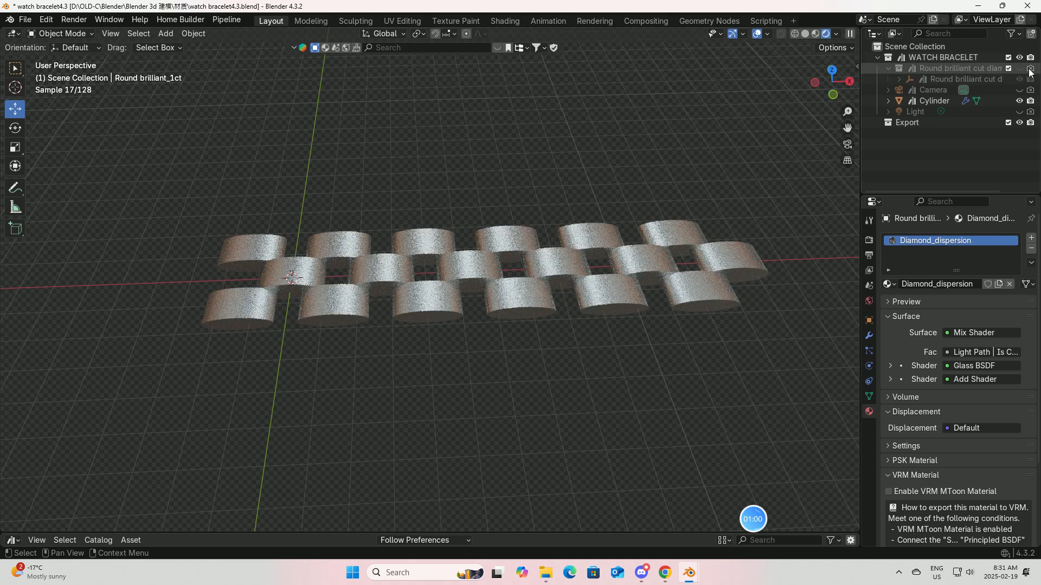
# Step: Select the bracelet link mesh and raise its Array modifier count to 13
pyautogui.moveTo(548, 235); pyautogui.dragTo(470, 273, button='middle')
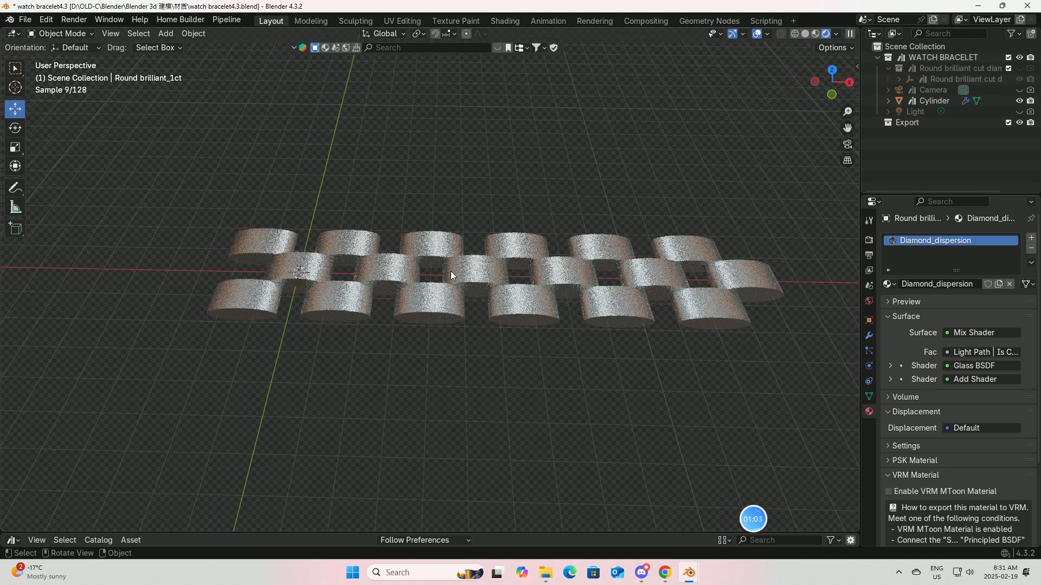
pyautogui.click(470, 273)
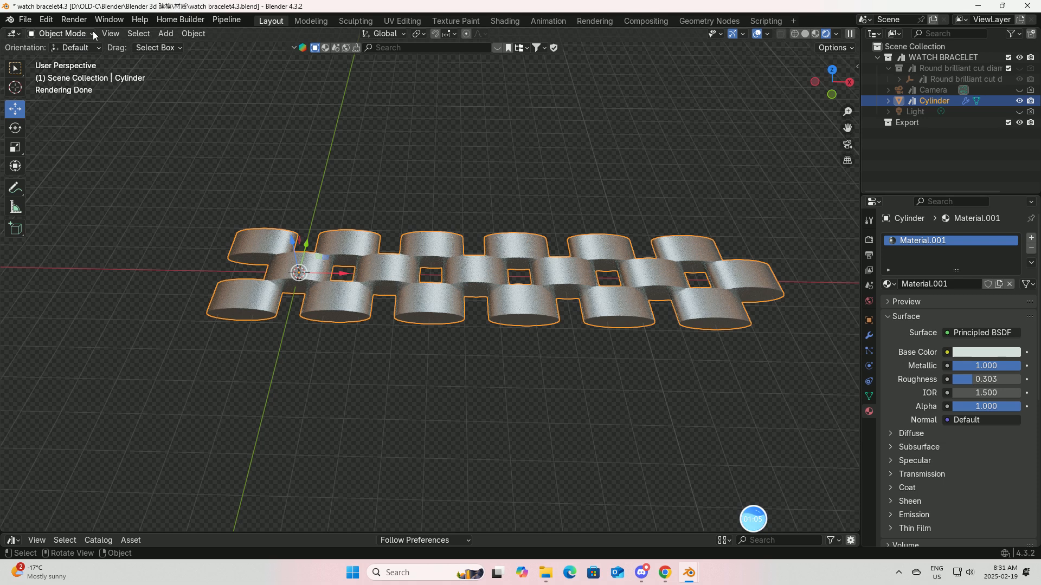
pyautogui.click(869, 335)
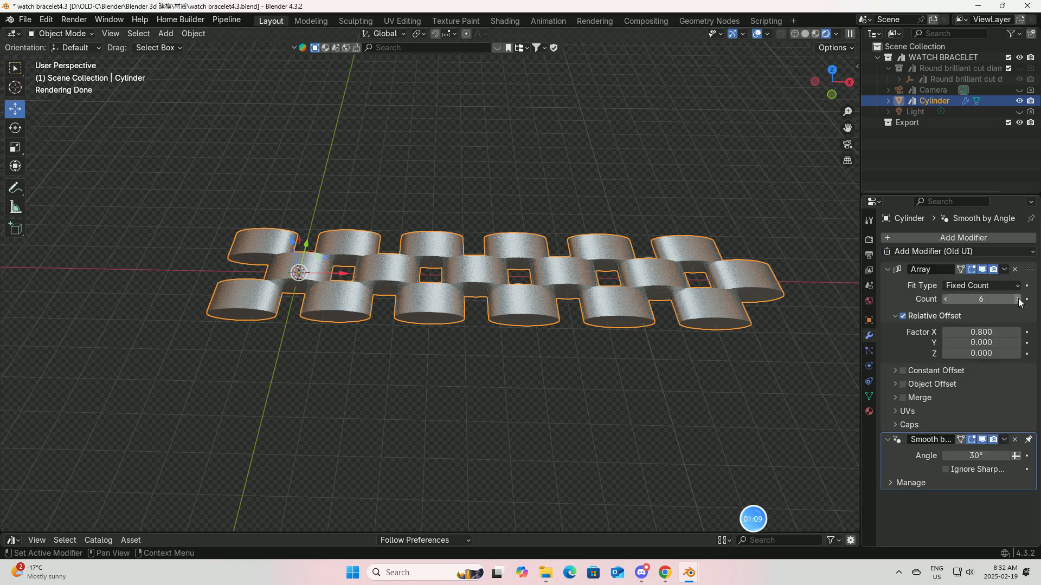
pyautogui.scroll(-3, 824, 338)
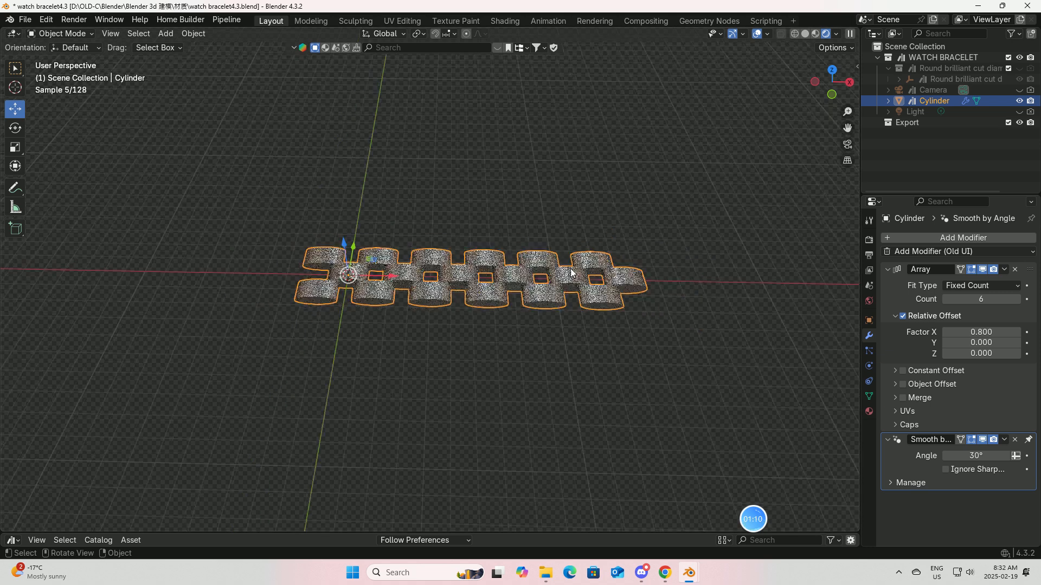
pyautogui.click(1017, 300)
pyautogui.click(1017, 299)
pyautogui.click(1017, 300)
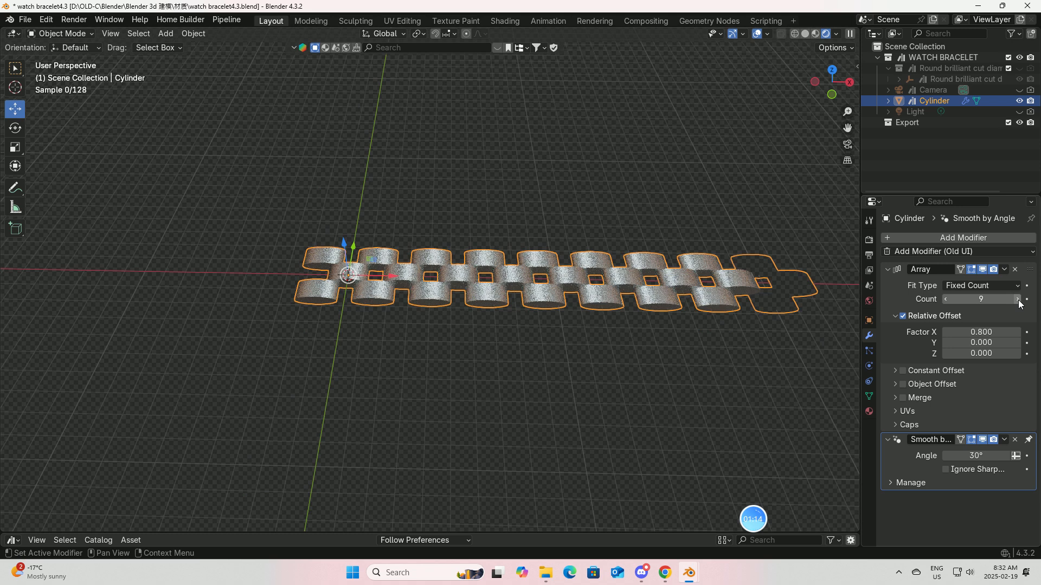
pyautogui.click(1018, 300)
pyautogui.click(1017, 299)
pyautogui.scroll(-2, 747, 326)
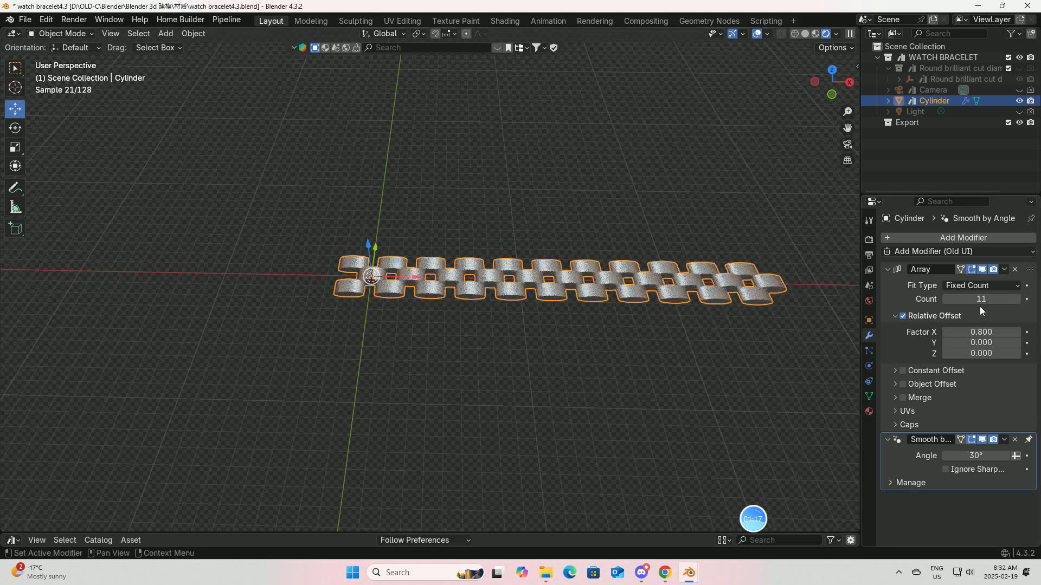
pyautogui.click(1017, 300)
pyautogui.click(1017, 300)
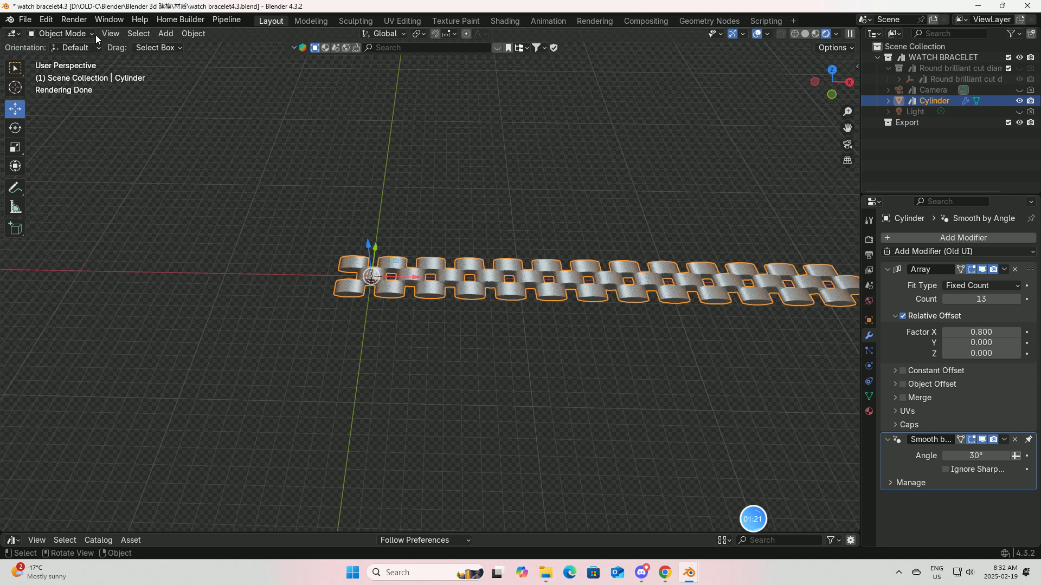
# Step: Apply the Array and Smooth by Angle modifiers to the bracelet mesh
pyautogui.click(1006, 271)
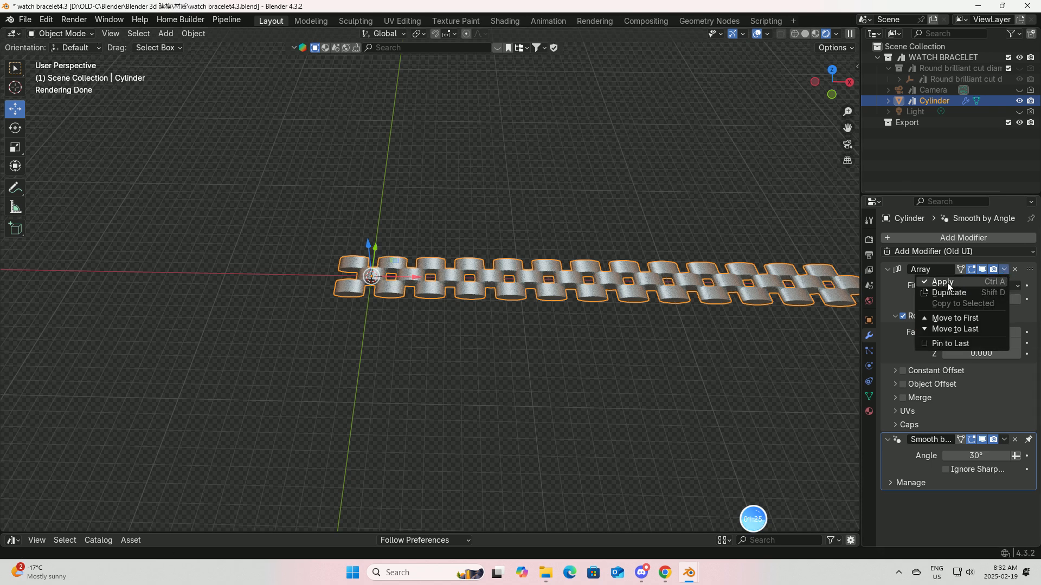
pyautogui.click(971, 280)
pyautogui.click(1006, 269)
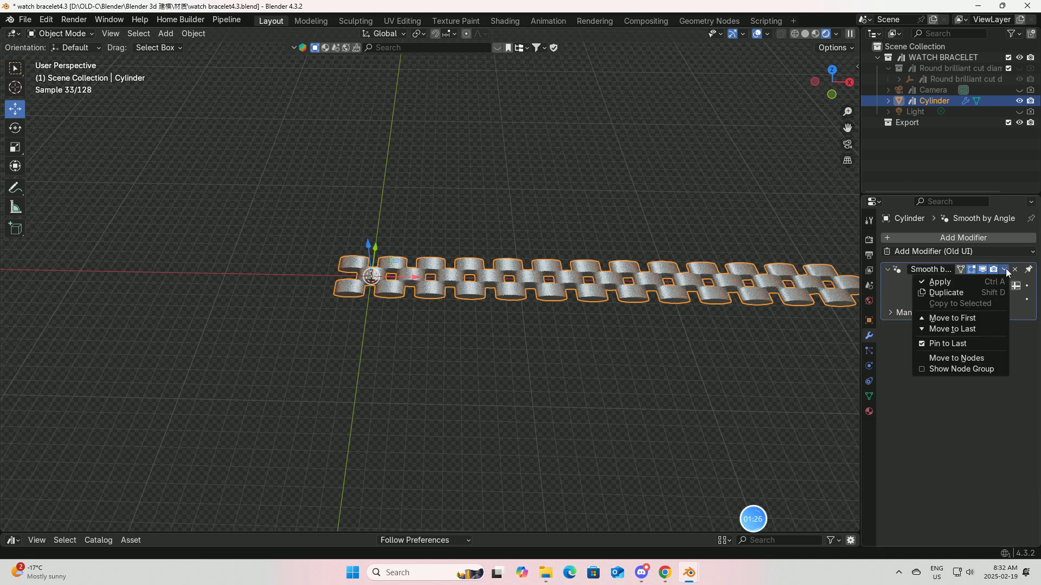
pyautogui.click(948, 282)
# Step: Switch the viewport shading from rendered to Material Preview
pyautogui.scroll(-1, 607, 319)
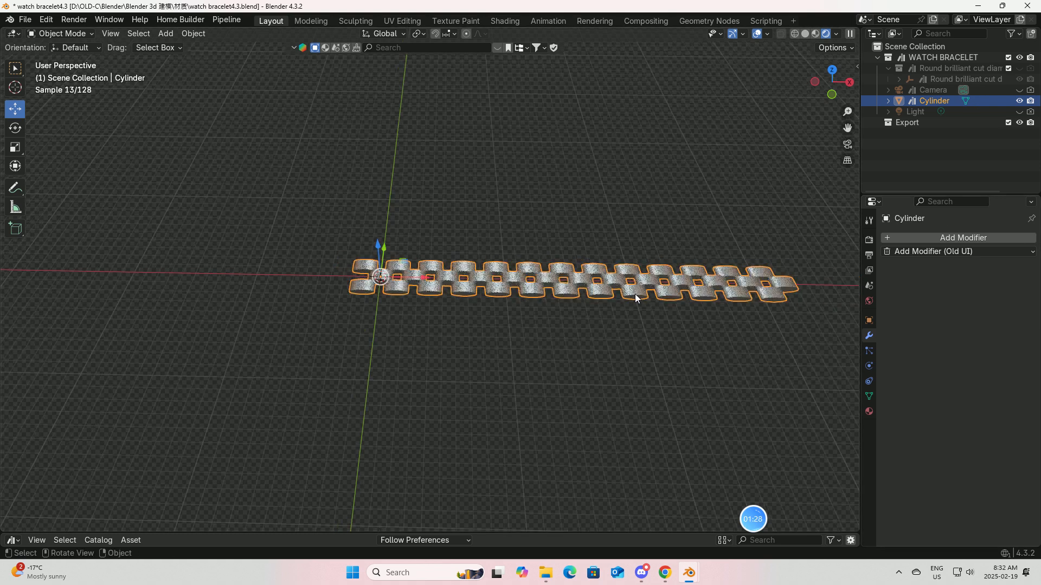
pyautogui.click(814, 34)
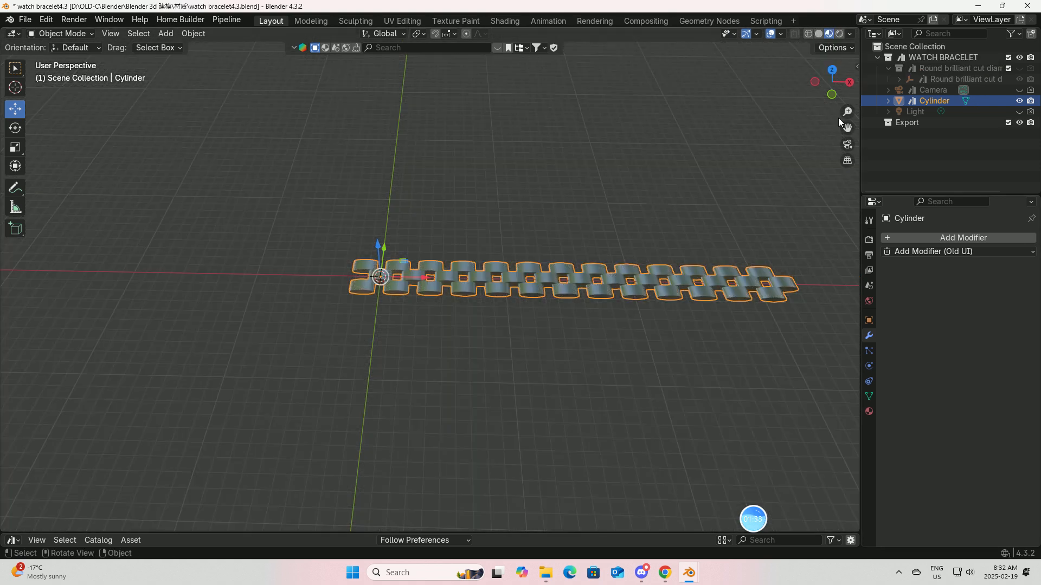
pyautogui.moveTo(847, 125); pyautogui.dragTo(739, 244)
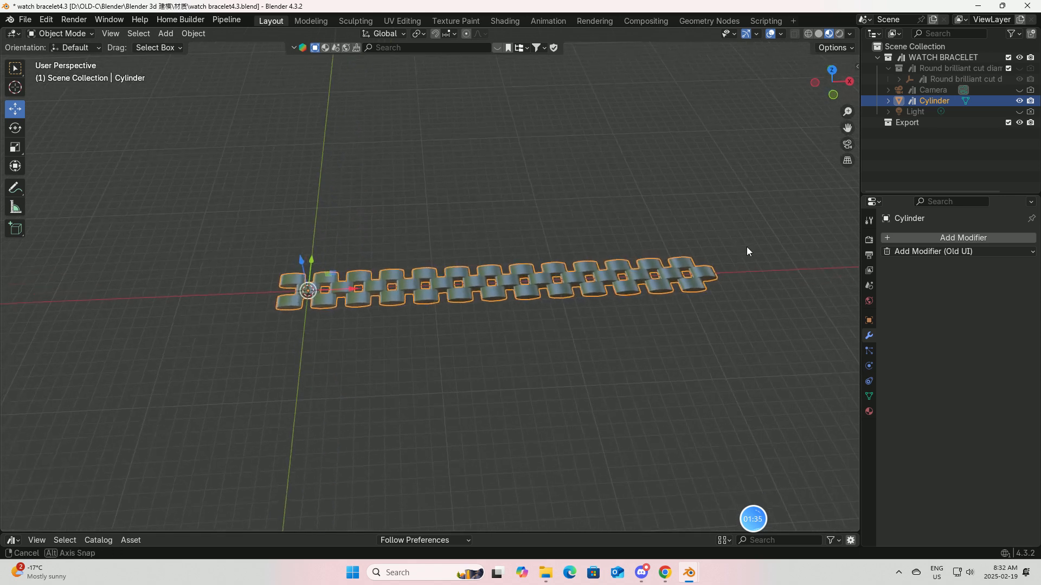
# Step: In Edit Mode, move all the bracelet geometry along X so its first link starts at the origin, and return to Object Mode
pyautogui.click(93, 32)
pyautogui.click(77, 60)
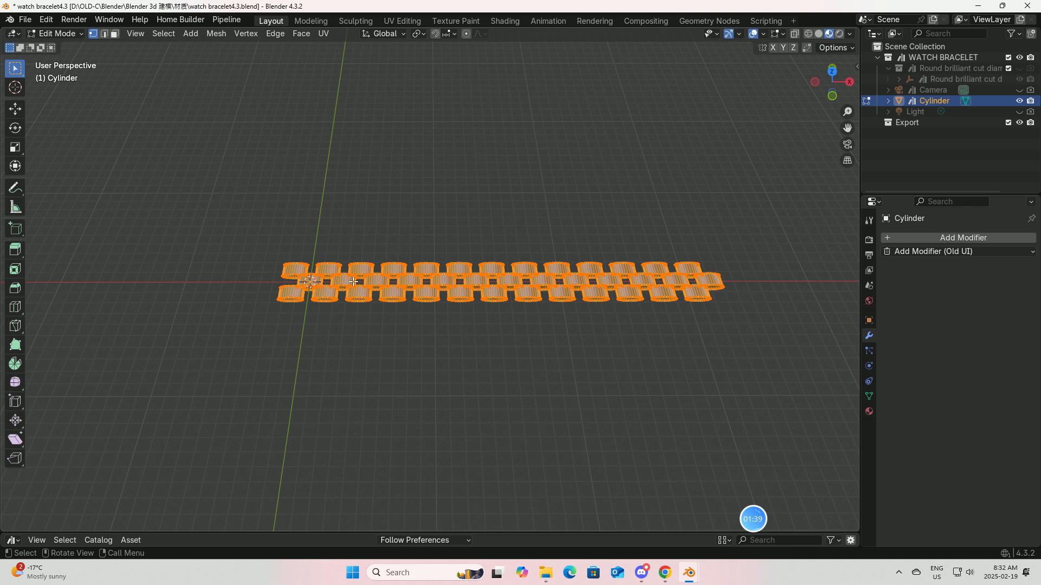
pyautogui.click(15, 109)
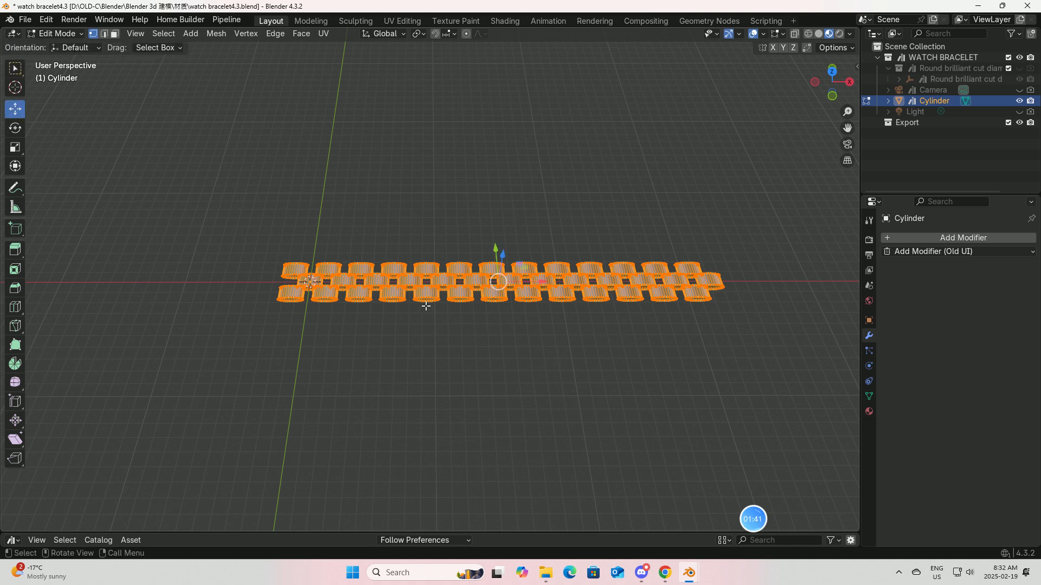
pyautogui.scroll(2, 539, 296)
pyautogui.moveTo(575, 285); pyautogui.dragTo(613, 289)
pyautogui.scroll(-1, 522, 351)
pyautogui.moveTo(522, 351); pyautogui.dragTo(522, 318, button='middle')
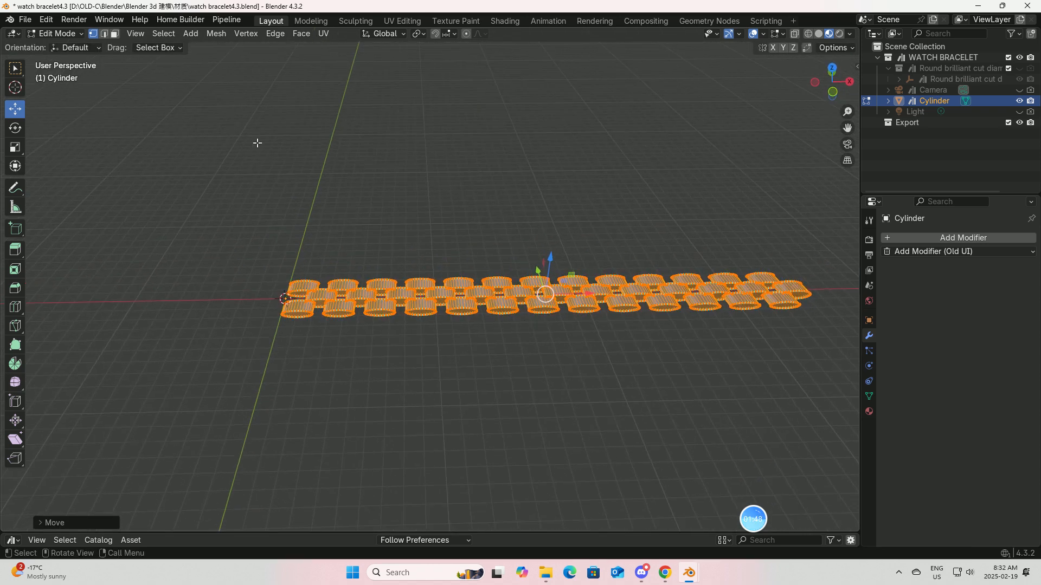
pyautogui.click(81, 33)
pyautogui.click(79, 45)
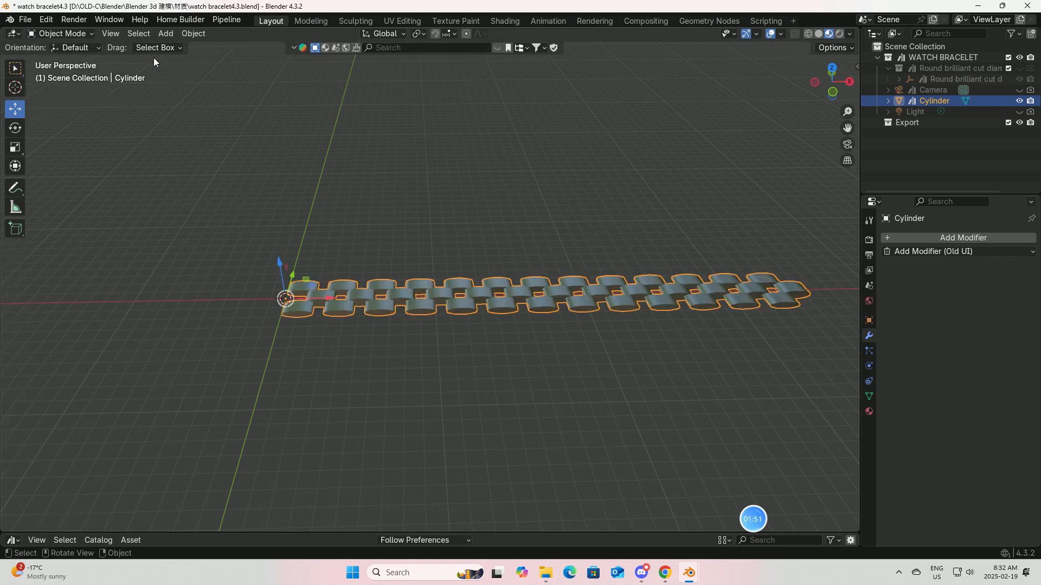
# Step: Add a Path curve at the world origin and open it in Edit Mode
pyautogui.click(166, 33)
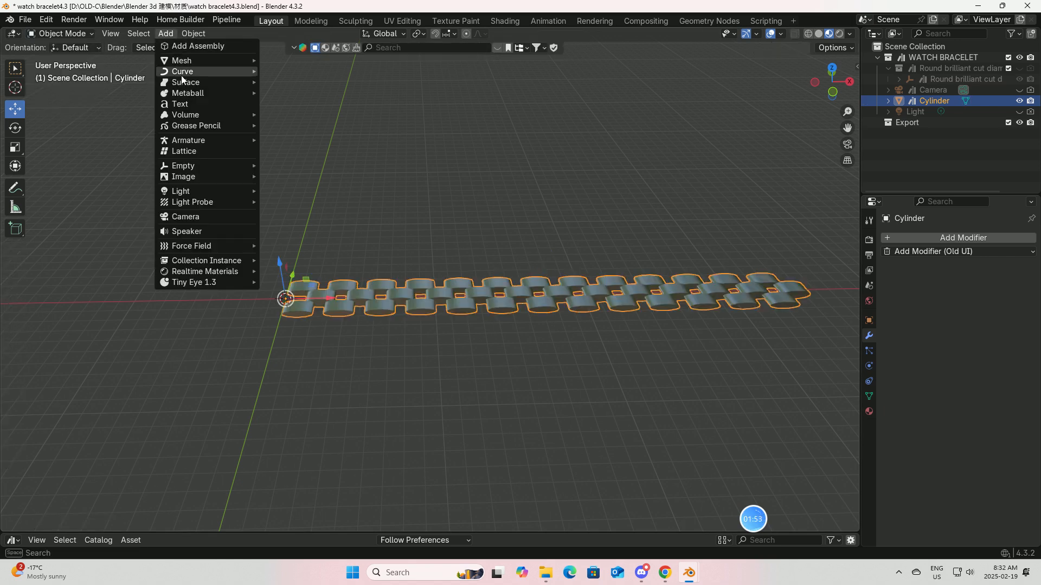
pyautogui.moveTo(181, 72)
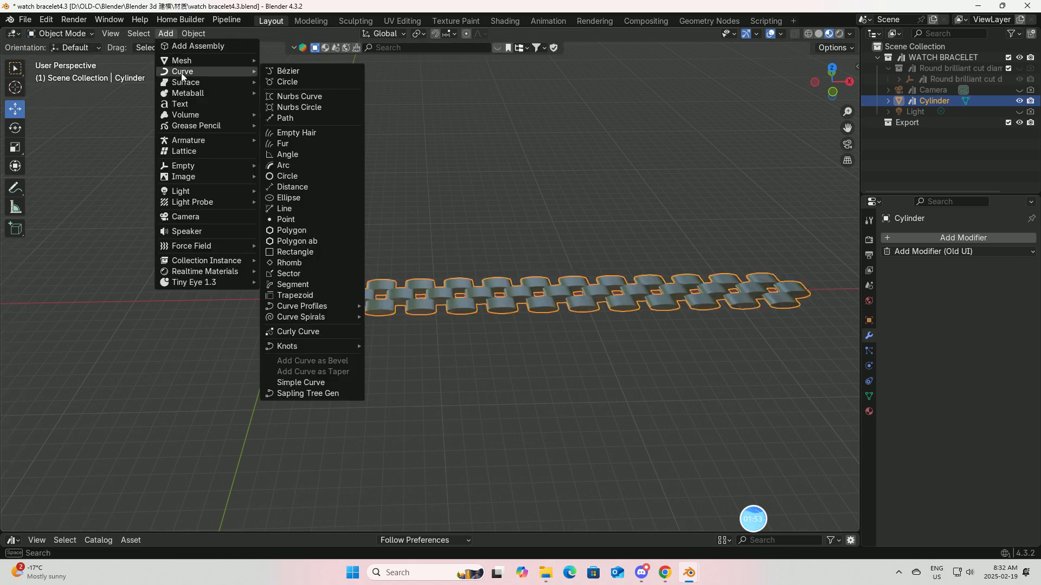
pyautogui.click(288, 119)
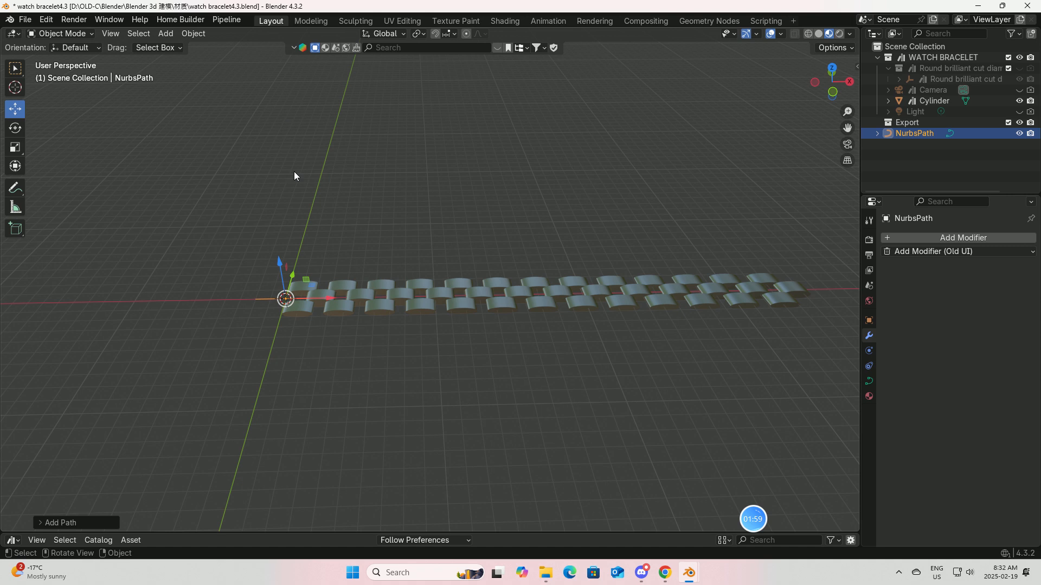
pyautogui.scroll(1, 348, 264)
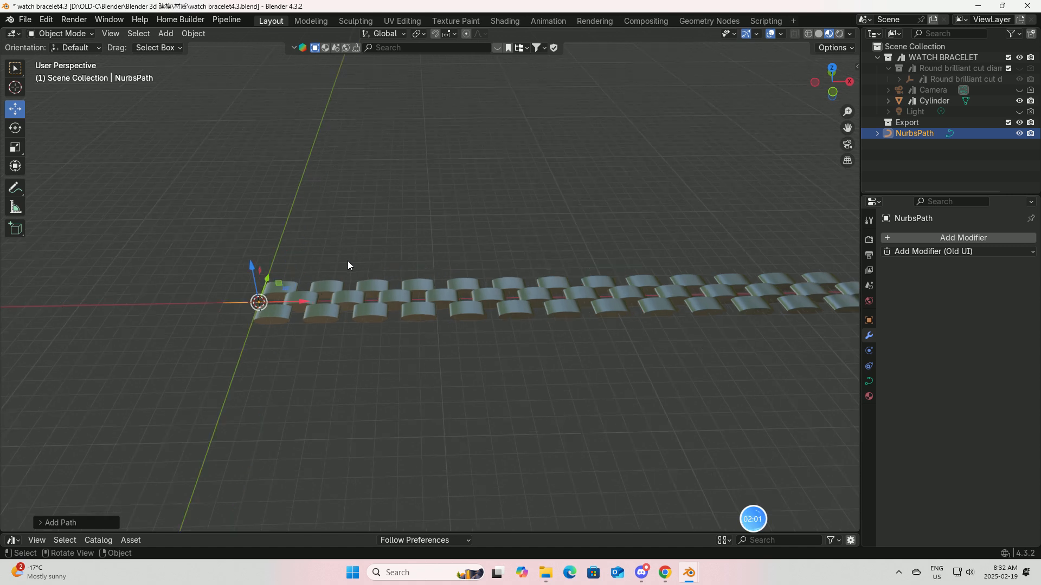
pyautogui.scroll(2, 200, 315)
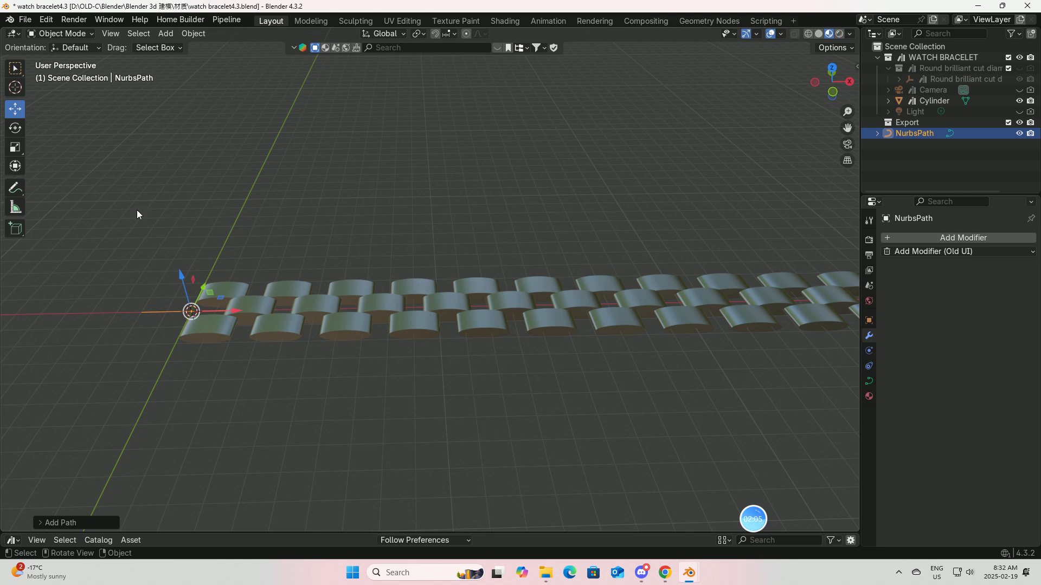
pyautogui.click(93, 33)
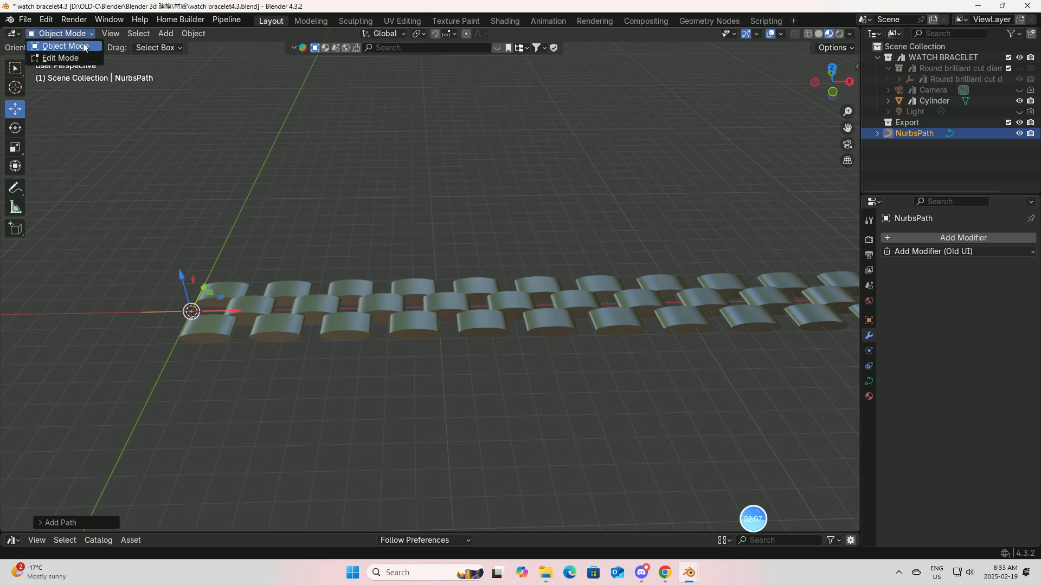
pyautogui.click(61, 58)
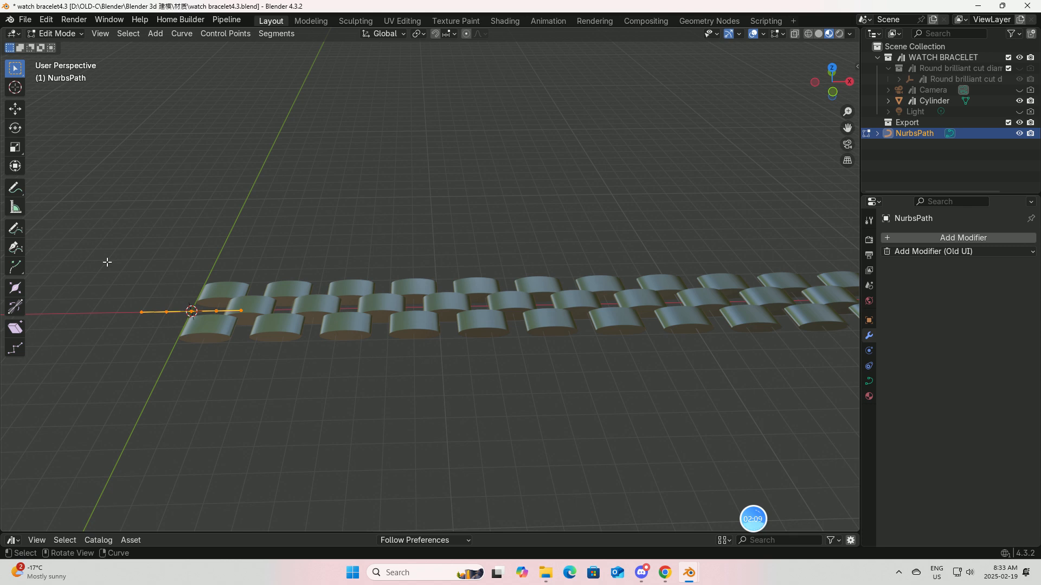
# Step: Enlarge the path to roughly the bracelet's length and move all its points along X so it starts at the origin
pyautogui.click(14, 110)
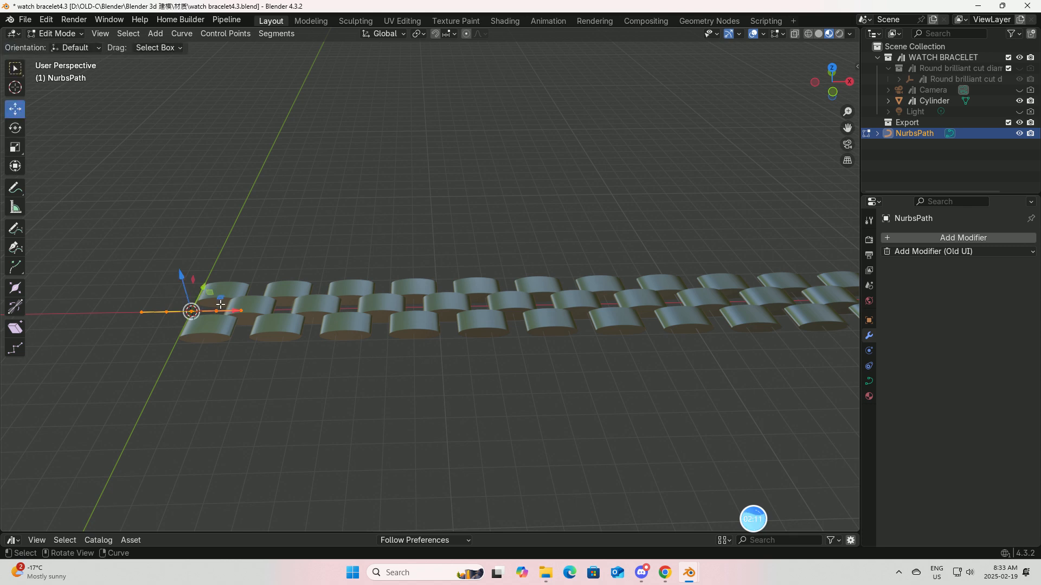
pyautogui.moveTo(237, 311)
pyautogui.mouseDown()
pyautogui.moveTo(290, 321)
pyautogui.moveTo(239, 290)
pyautogui.moveTo(242, 309)
pyautogui.mouseUp()
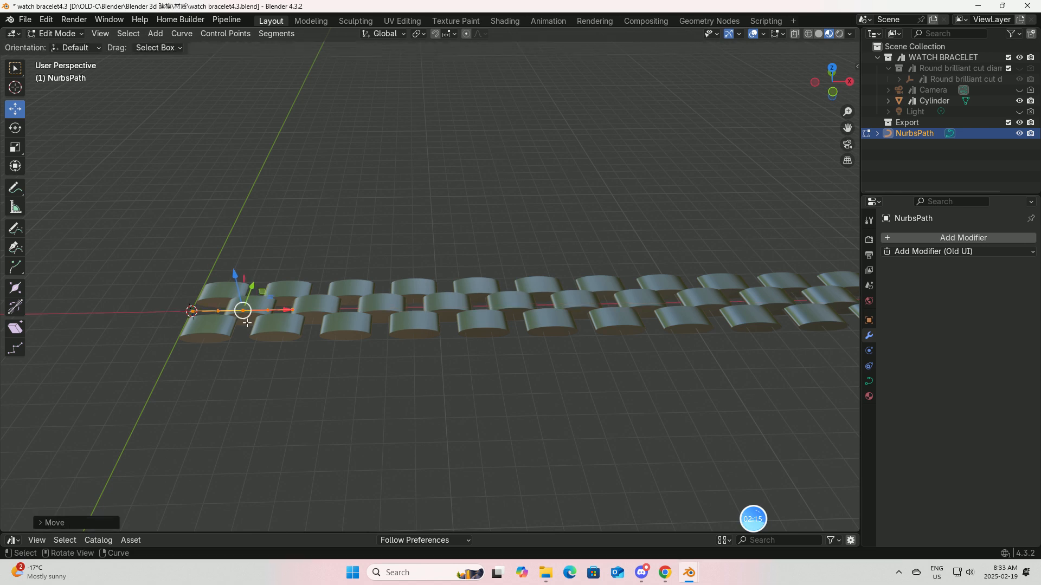
pyautogui.click(15, 151)
pyautogui.scroll(-3, 352, 271)
pyautogui.moveTo(357, 270); pyautogui.dragTo(481, 231)
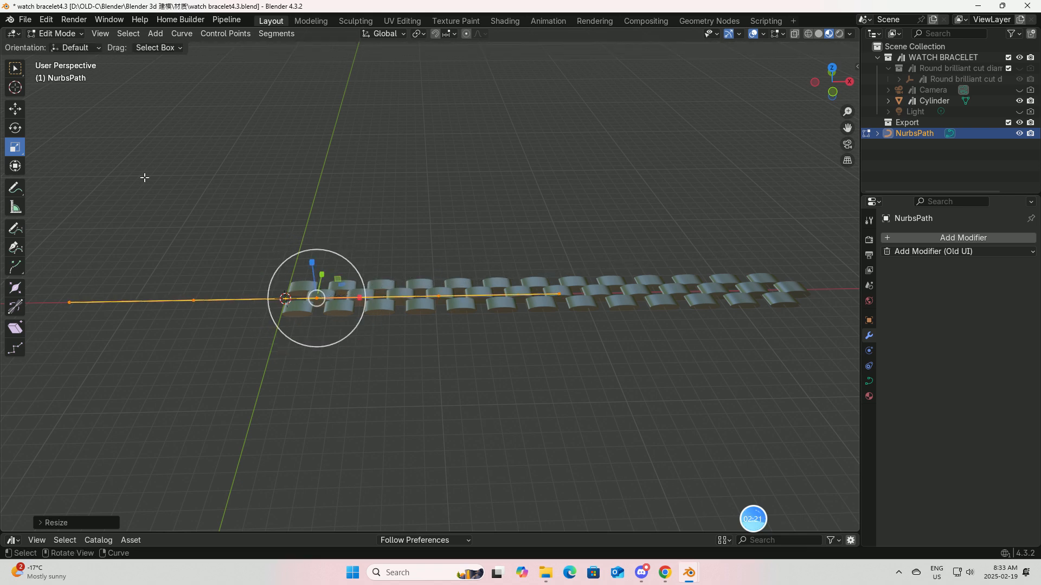
pyautogui.click(18, 111)
pyautogui.moveTo(359, 295); pyautogui.dragTo(581, 306)
pyautogui.moveTo(432, 387); pyautogui.dragTo(462, 376, button='middle')
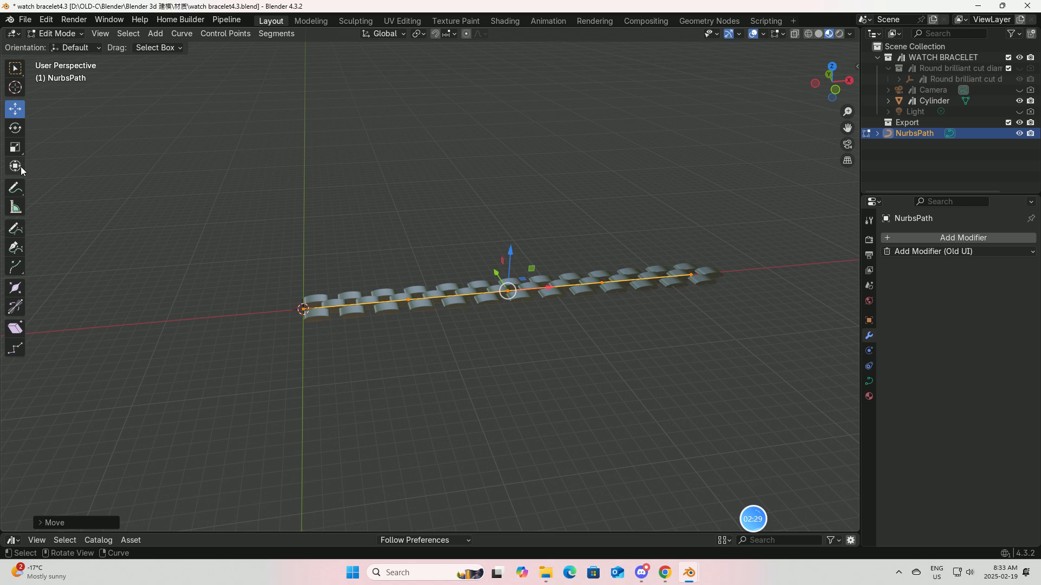
# Step: Fine-tune the path's scale and X position so it runs from the origin to the end of the bracelet's last link
pyautogui.click(15, 147)
pyautogui.moveTo(545, 256); pyautogui.dragTo(434, 318)
pyautogui.click(17, 110)
pyautogui.moveTo(434, 318); pyautogui.dragTo(468, 348, button='middle')
pyautogui.moveTo(700, 295); pyautogui.dragTo(697, 357, button='middle')
pyautogui.click(15, 148)
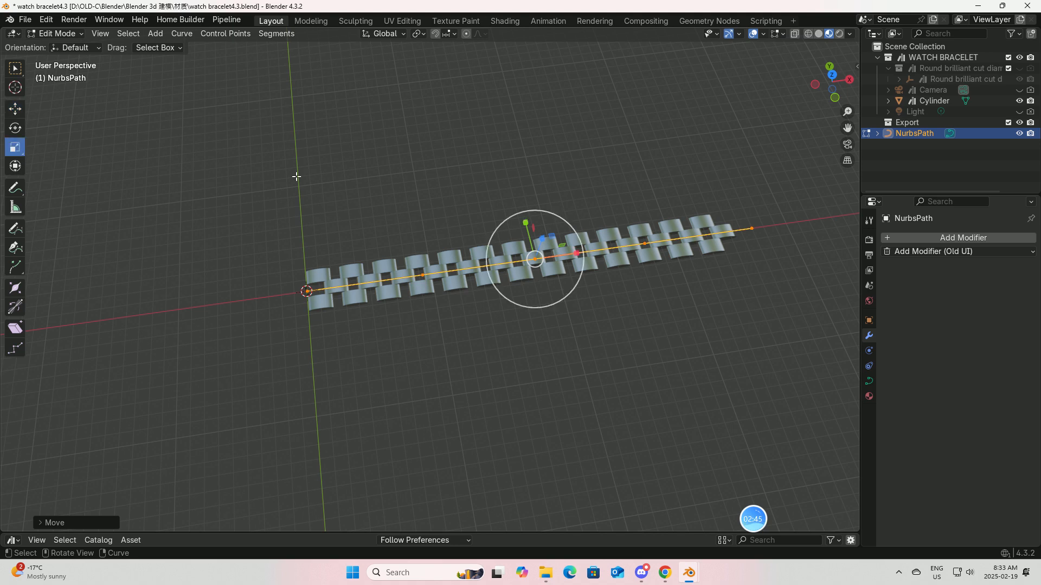
pyautogui.moveTo(563, 219); pyautogui.dragTo(552, 221)
pyautogui.click(14, 111)
pyautogui.moveTo(580, 253); pyautogui.dragTo(565, 252)
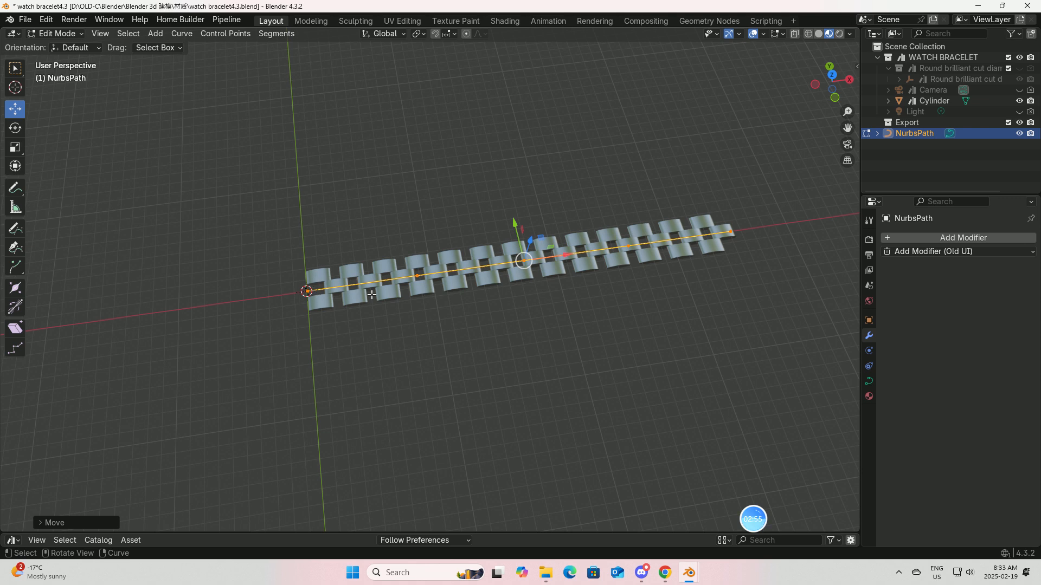
# Step: Scale the path up slightly, realign its start with the origin along X, and return to Object Mode in top view
pyautogui.moveTo(808, 251)
pyautogui.mouseDown(button='middle')
pyautogui.moveTo(808, 227)
pyautogui.moveTo(806, 247)
pyautogui.mouseUp(button='middle')
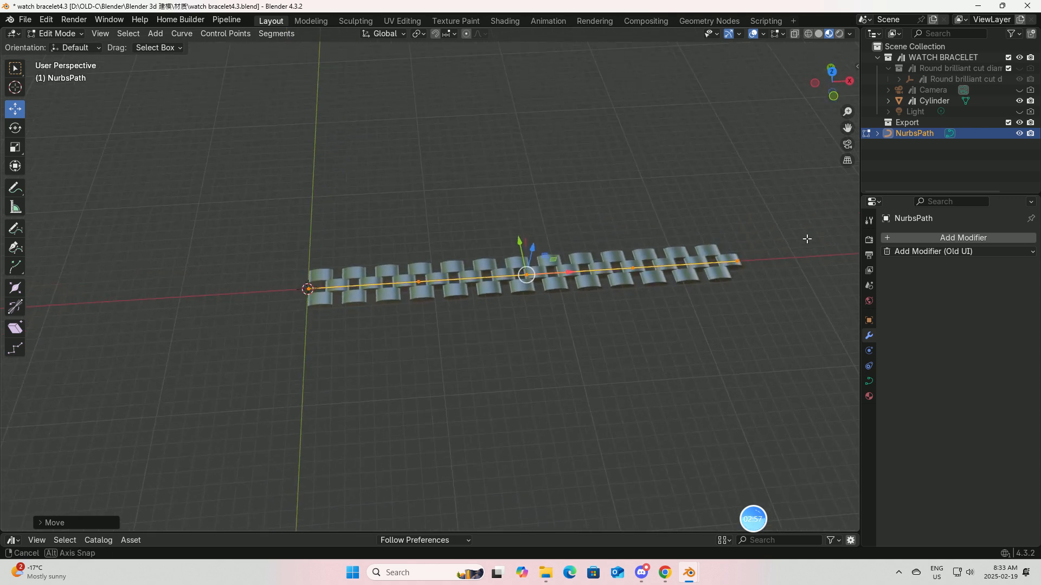
pyautogui.click(14, 147)
pyautogui.moveTo(548, 229); pyautogui.dragTo(165, 164)
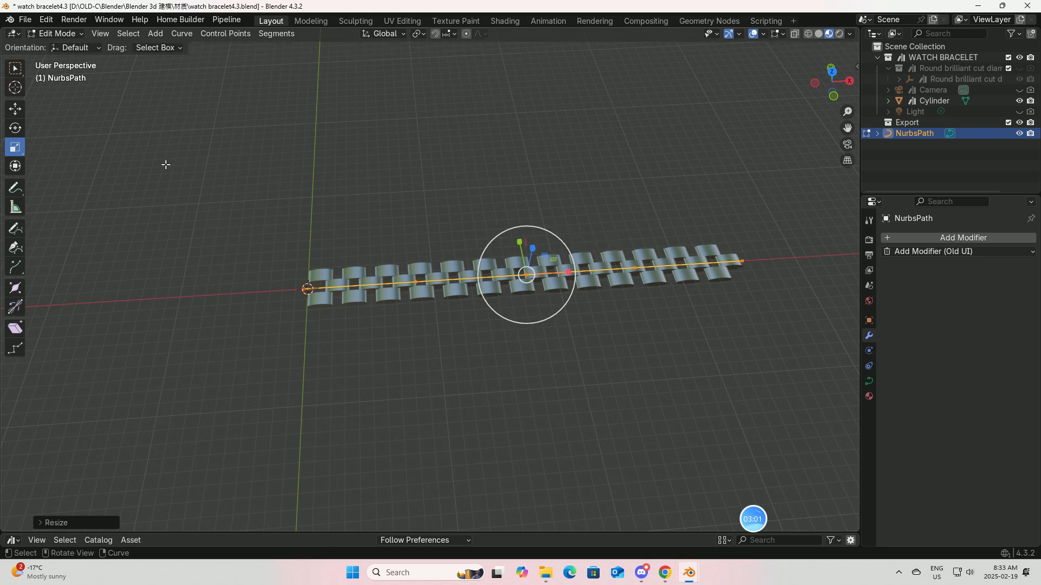
pyautogui.click(16, 110)
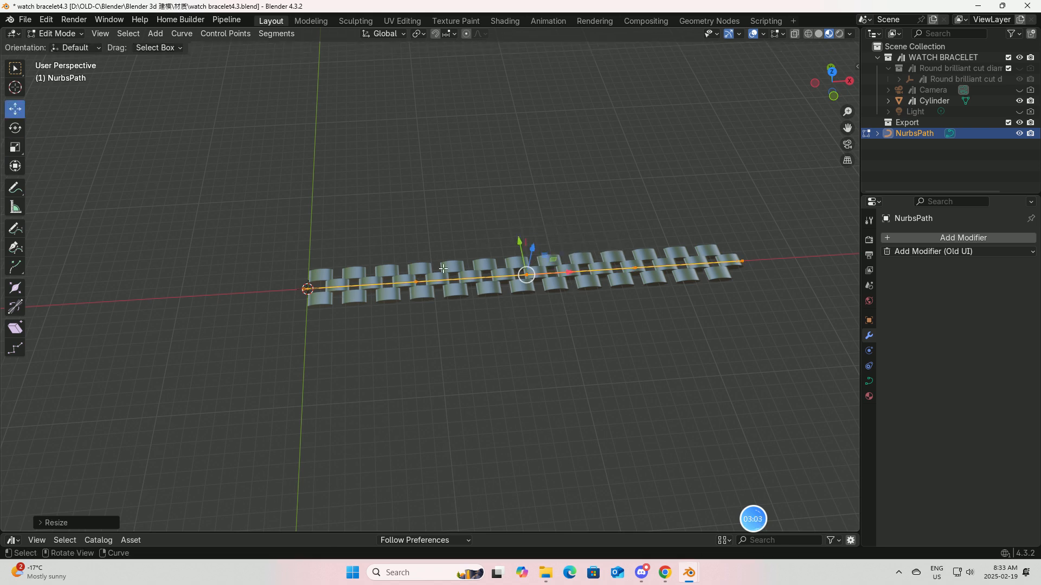
pyautogui.moveTo(569, 273); pyautogui.dragTo(575, 282)
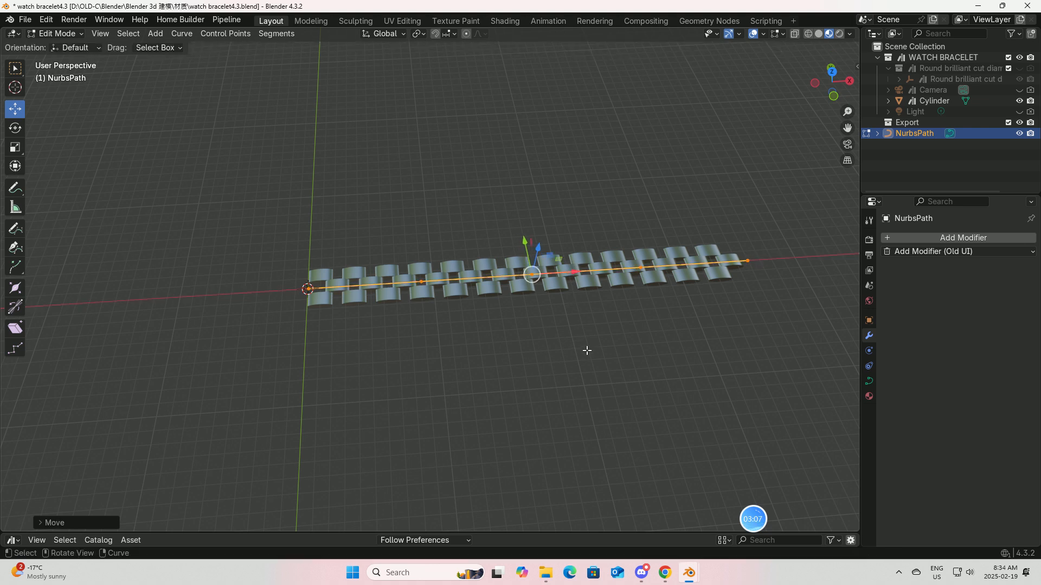
pyautogui.press('KP_7')
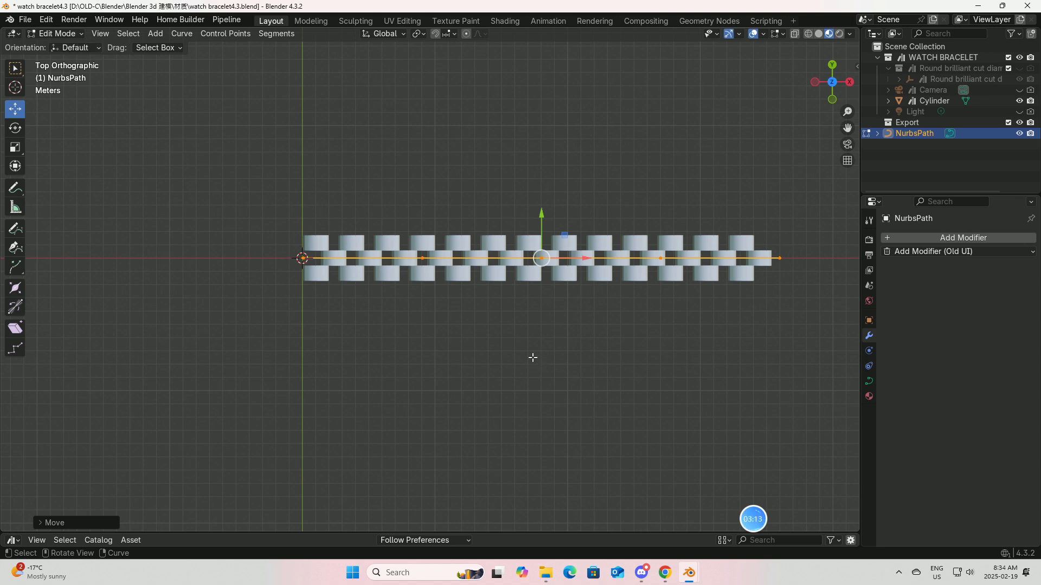
pyautogui.click(81, 33)
pyautogui.click(68, 46)
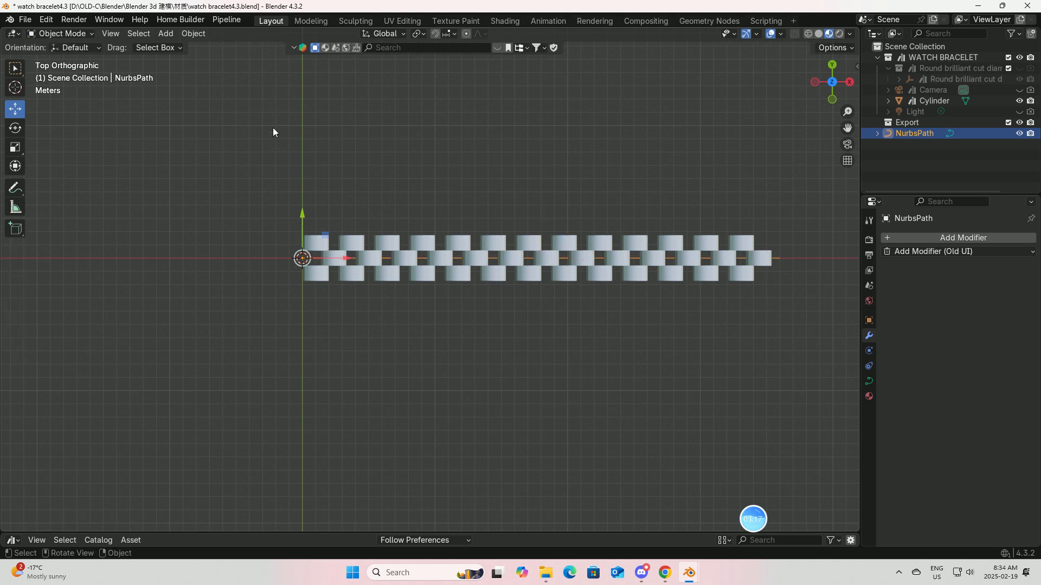
# Step: Add a Curve modifier to the bracelet mesh with NurbsPath as its curve object
pyautogui.click(458, 257)
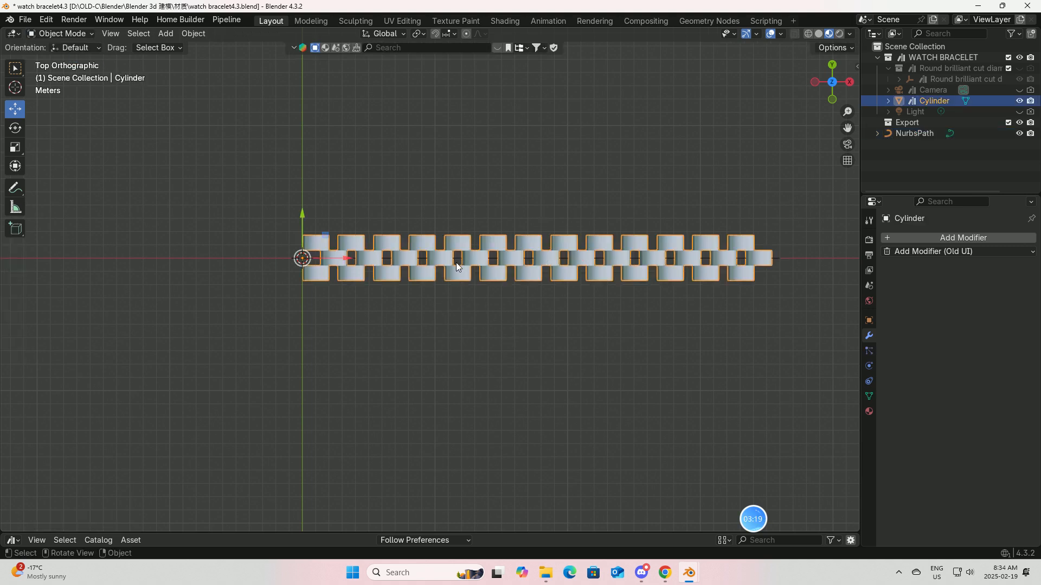
pyautogui.click(941, 238)
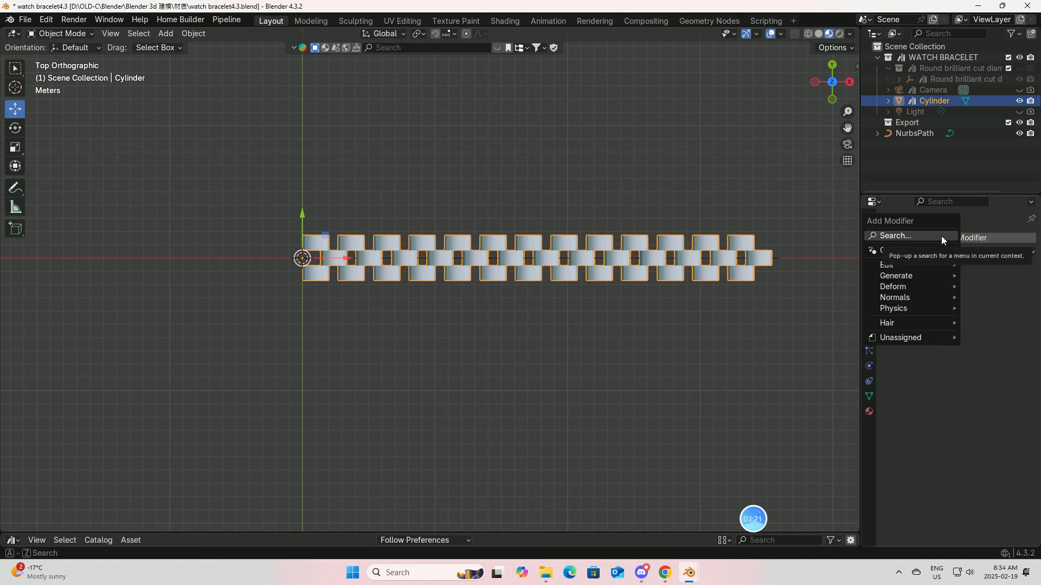
pyautogui.moveTo(892, 288)
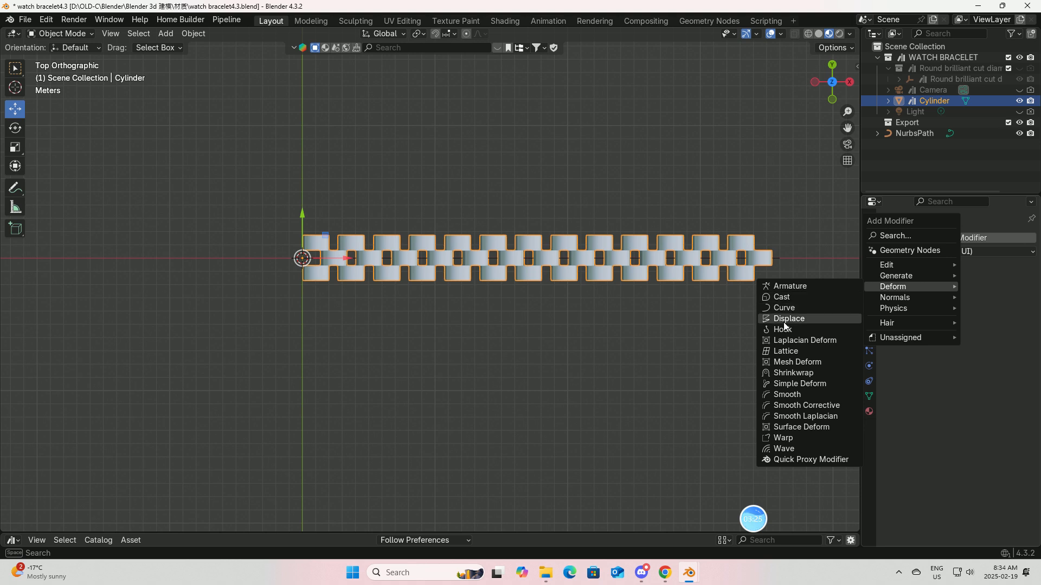
pyautogui.click(783, 307)
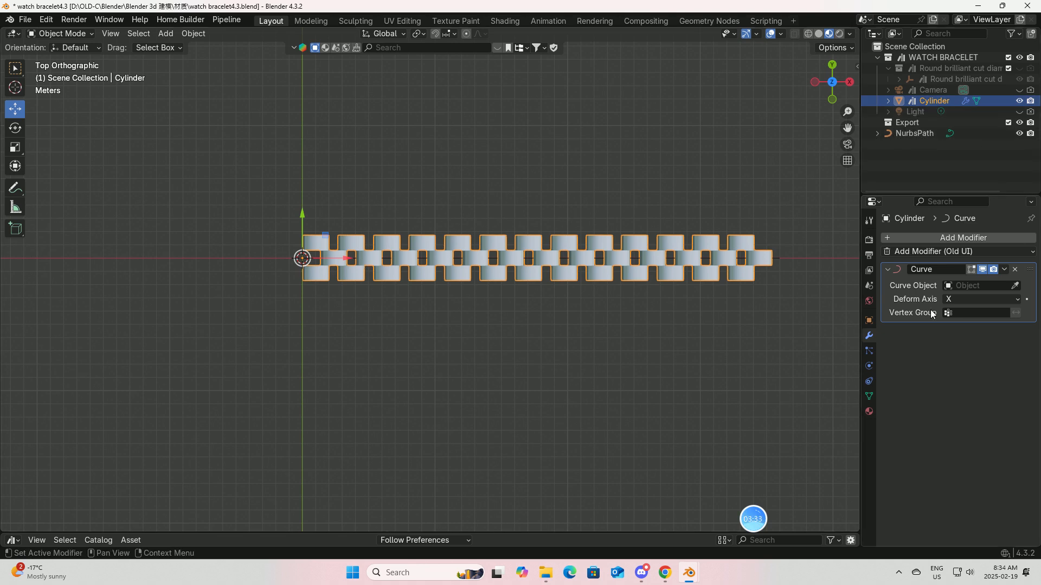
pyautogui.click(967, 288)
pyautogui.click(895, 303)
pyautogui.moveTo(619, 345); pyautogui.dragTo(631, 236, button='middle')
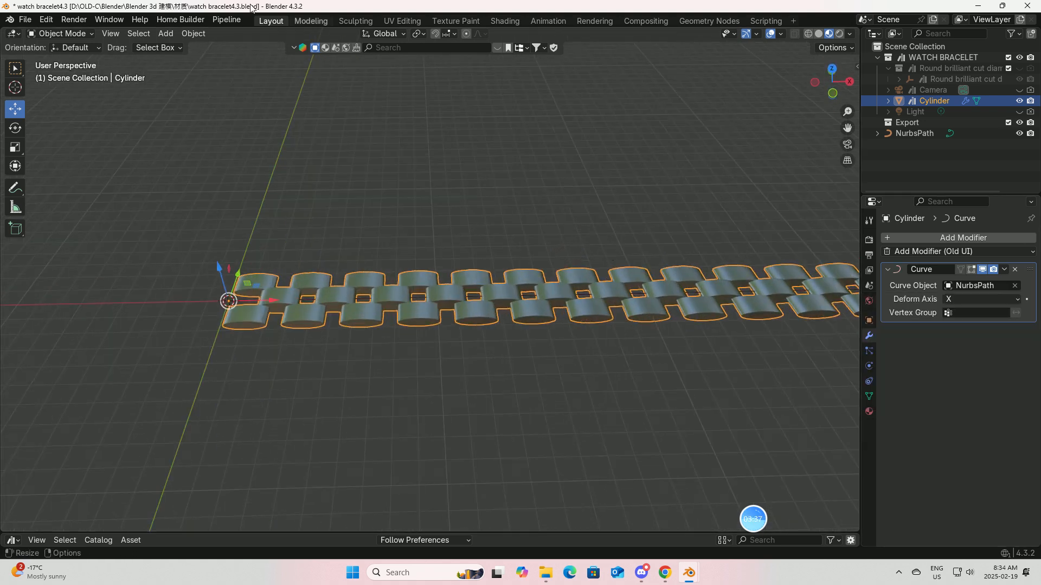
pyautogui.click(92, 33)
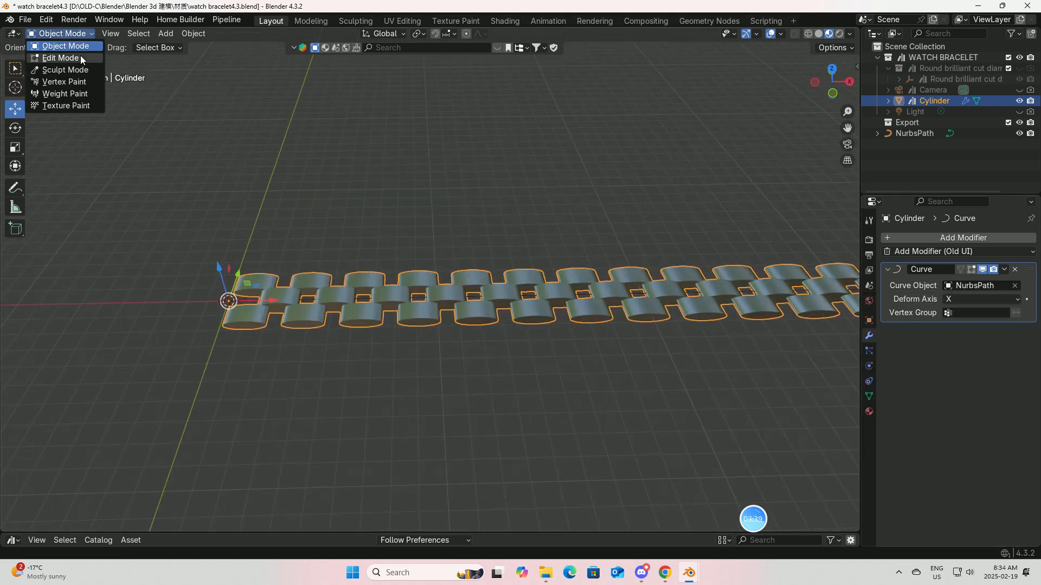
pyautogui.click(76, 57)
pyautogui.scroll(-3, 461, 206)
pyautogui.moveTo(469, 211); pyautogui.dragTo(467, 189, button='middle')
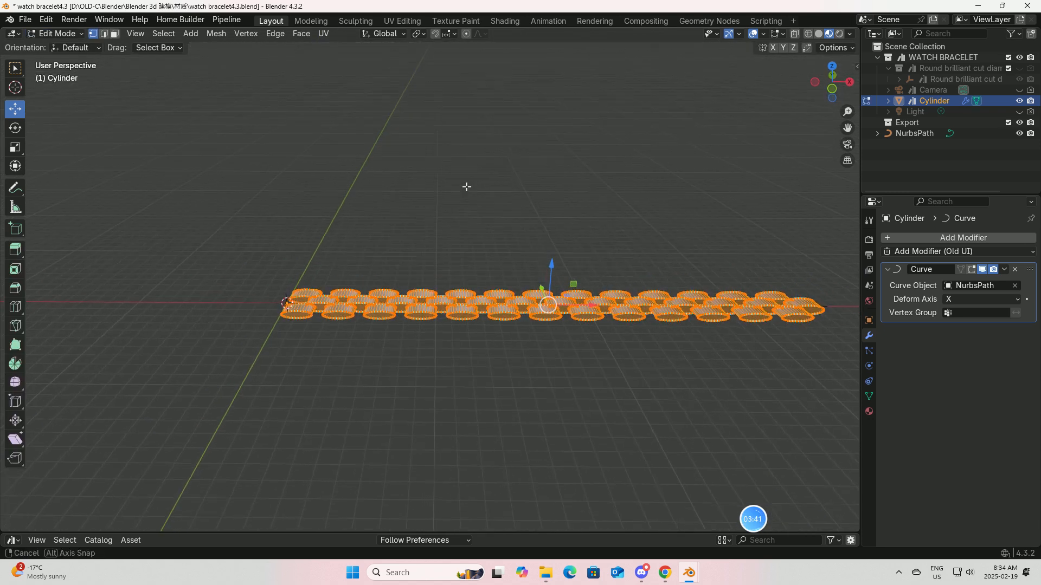
pyautogui.click(84, 32)
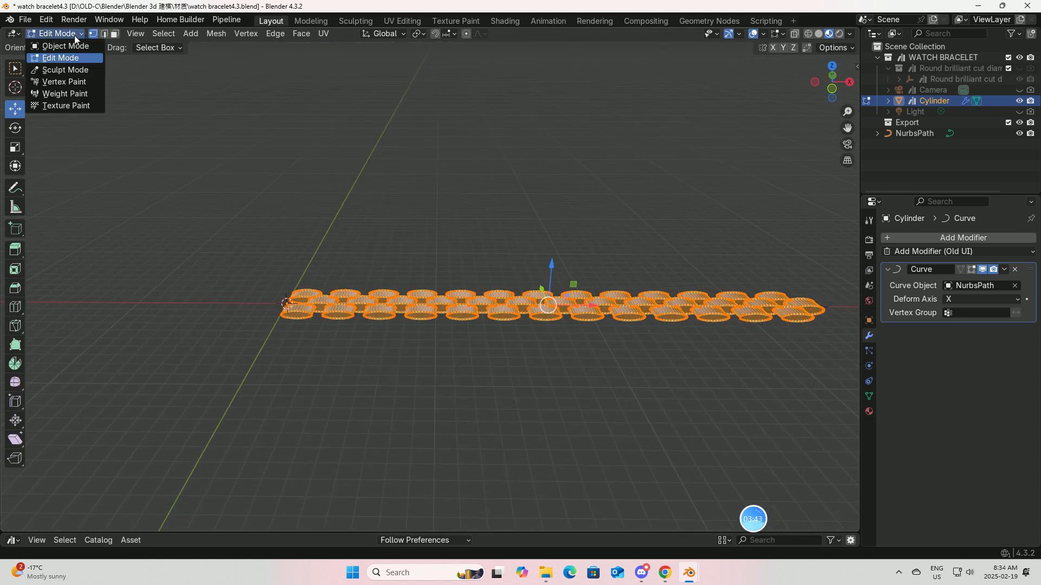
pyautogui.click(69, 47)
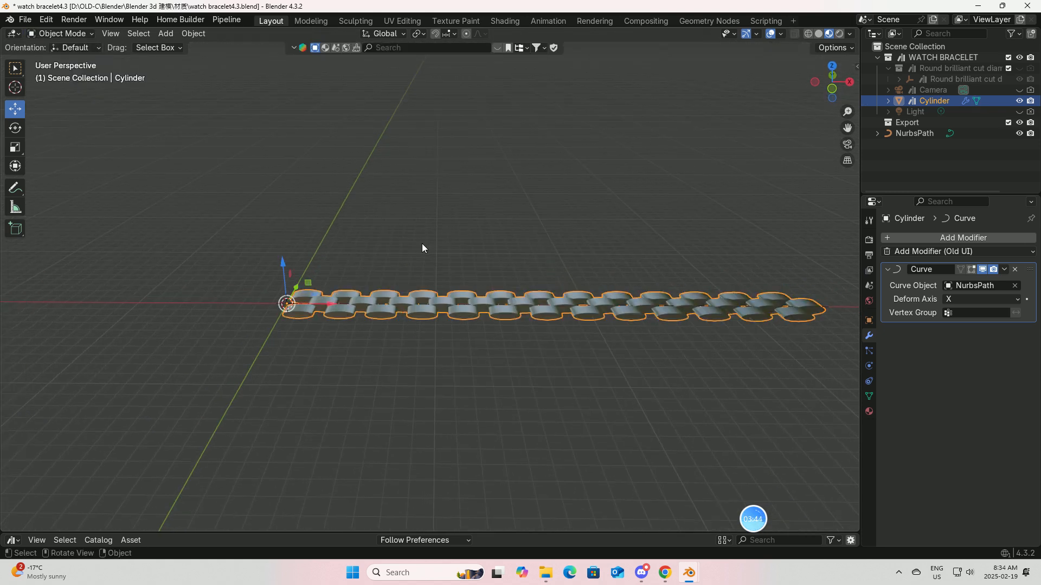
# Step: In Edit Mode, raise the path's middle control point along Z to arch the bracelet, and return to Object Mode
pyautogui.click(910, 133)
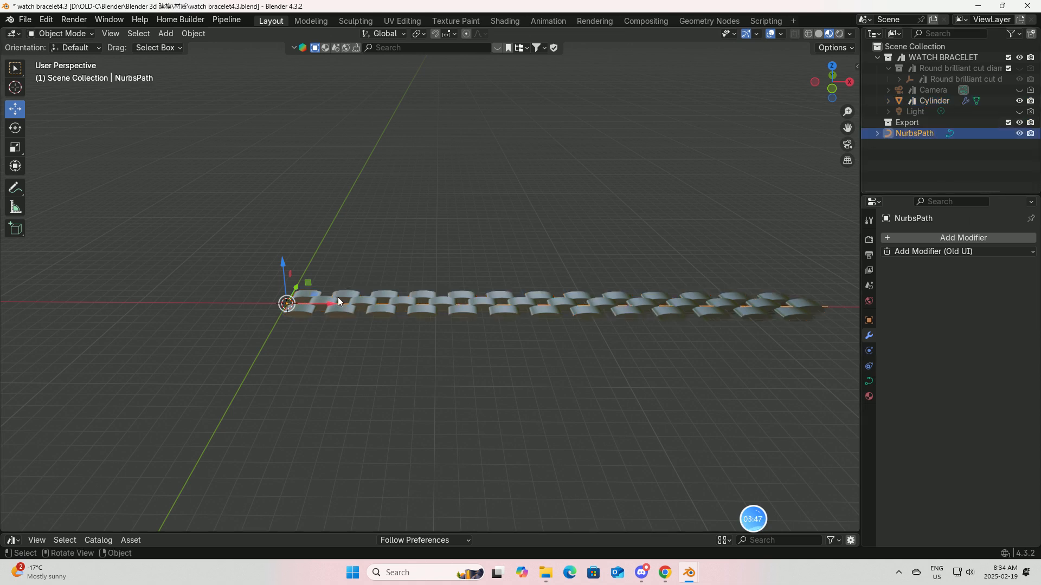
pyautogui.click(93, 31)
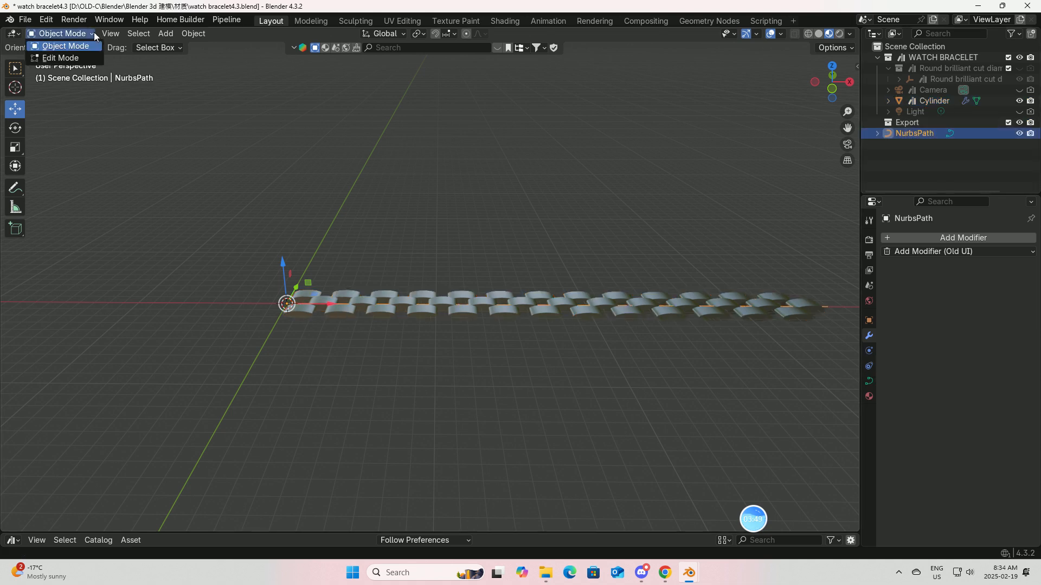
pyautogui.click(79, 59)
pyautogui.scroll(1, 648, 262)
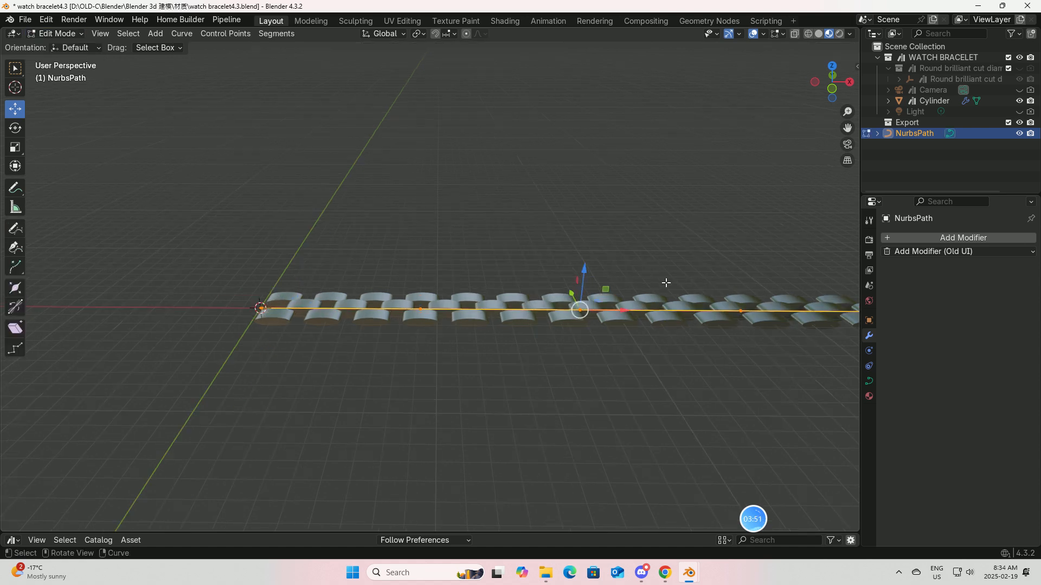
pyautogui.click(739, 310)
pyautogui.click(581, 311)
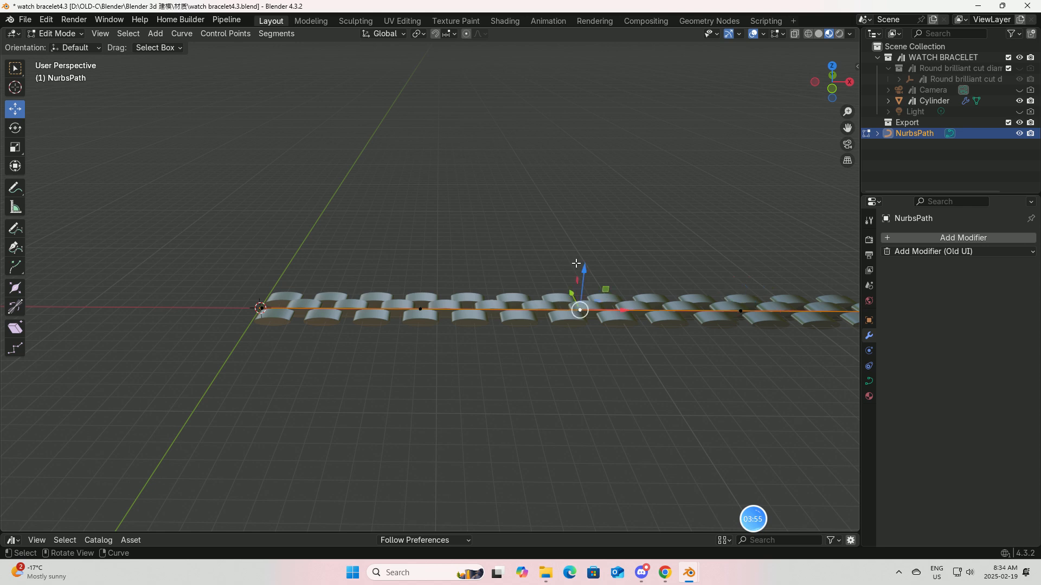
pyautogui.moveTo(583, 269); pyautogui.dragTo(600, 81)
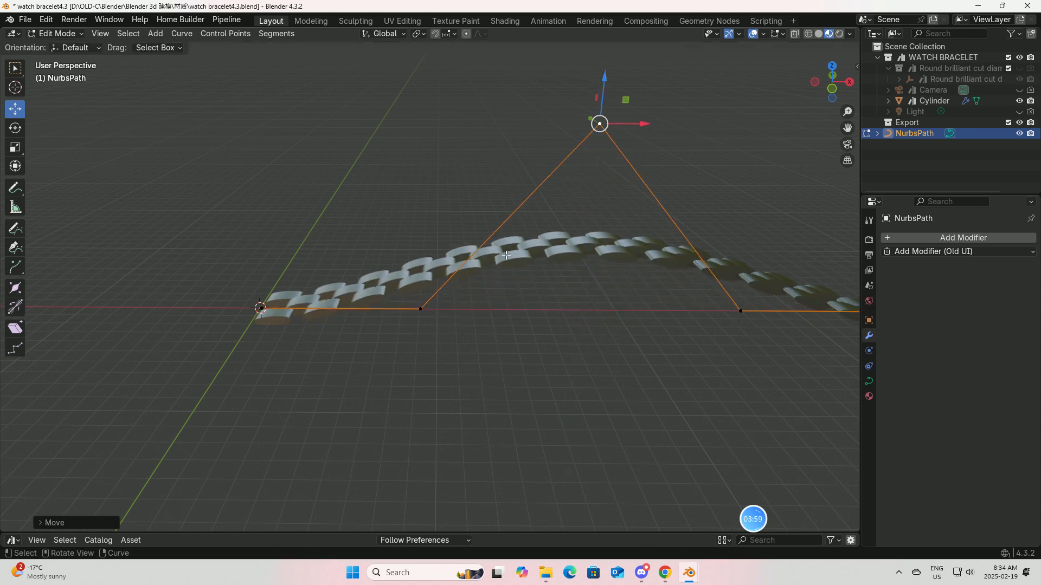
pyautogui.click(84, 34)
pyautogui.click(76, 50)
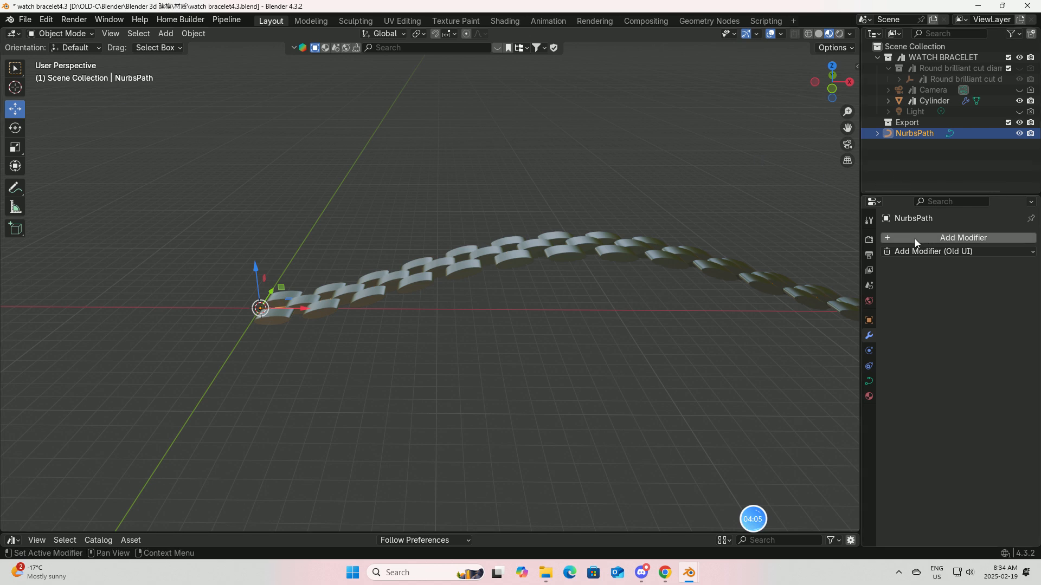
# Step: Clear the curve object from the bracelet's Curve modifier and hide NurbsPath in the viewport
pyautogui.click(614, 248)
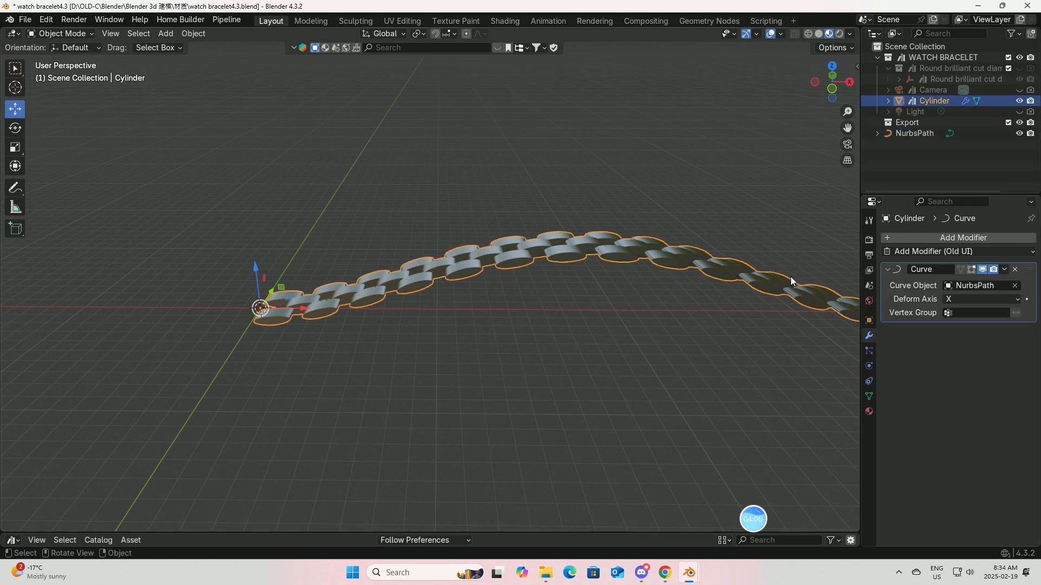
pyautogui.click(1014, 285)
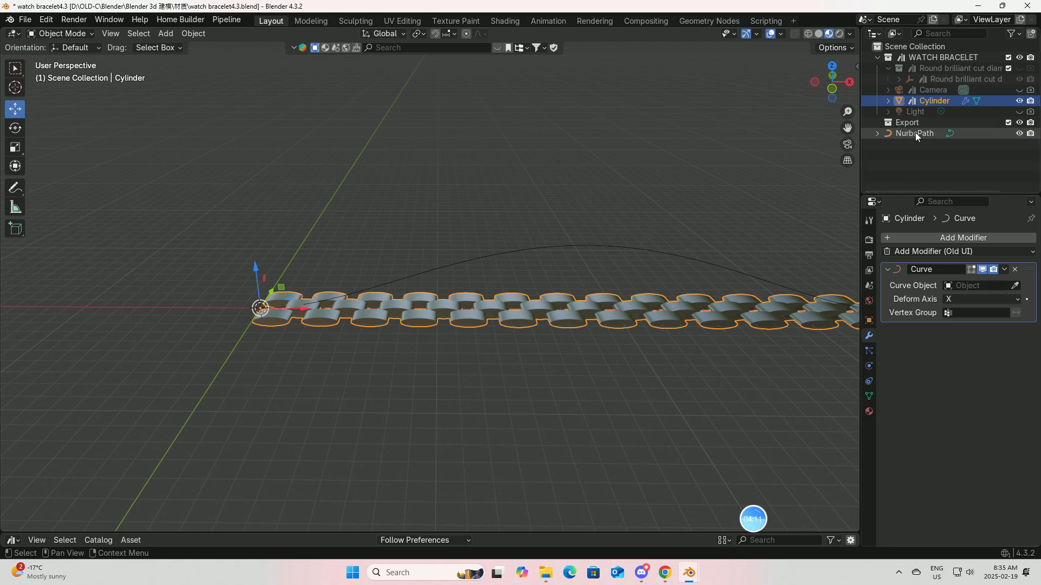
pyautogui.scroll(-2, 587, 213)
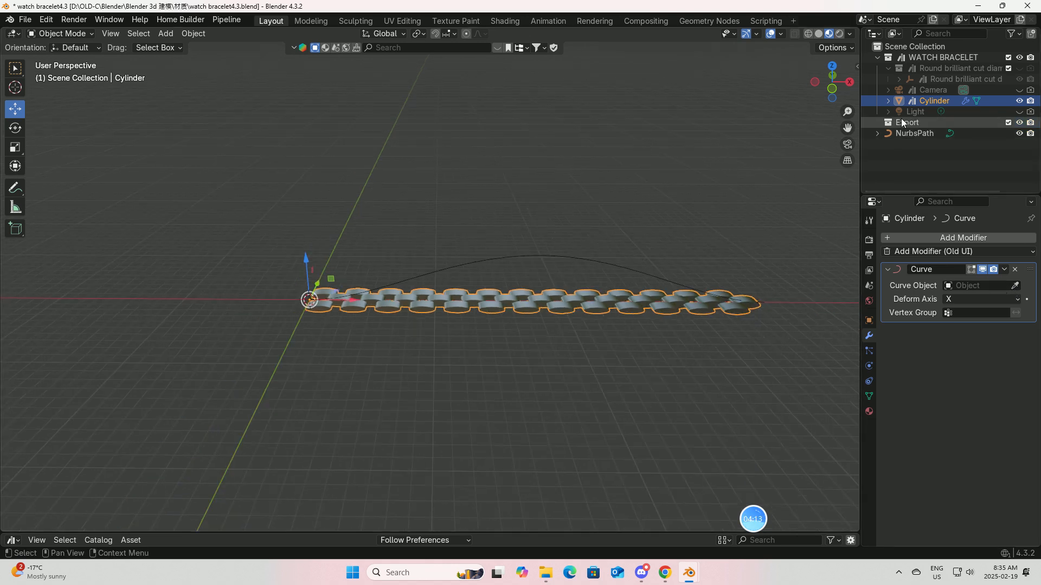
pyautogui.click(1019, 134)
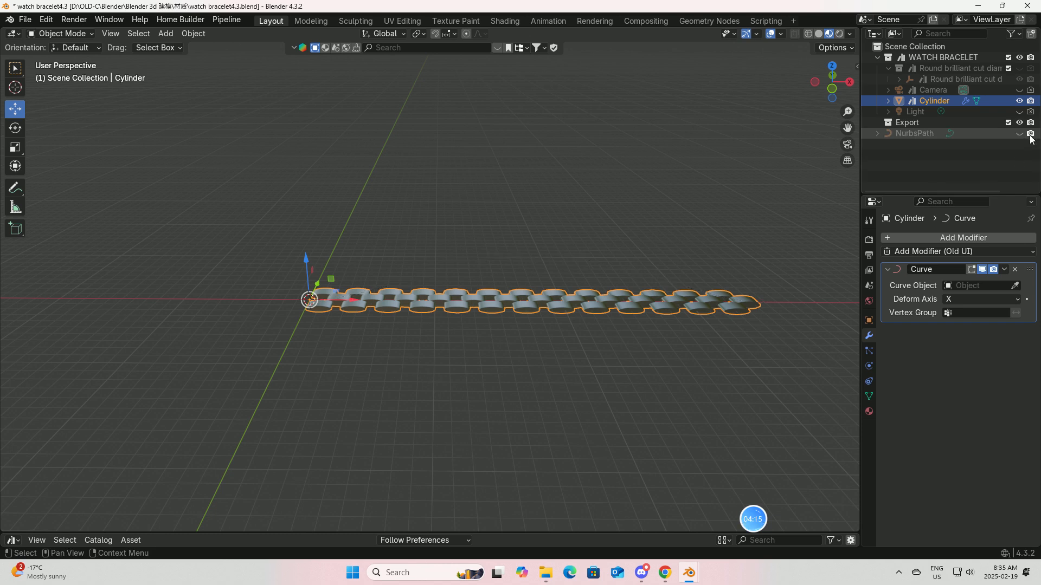
# Step: Add a Nurbs Circle curve at the world origin and open it in Edit Mode
pyautogui.click(167, 33)
pyautogui.moveTo(216, 73)
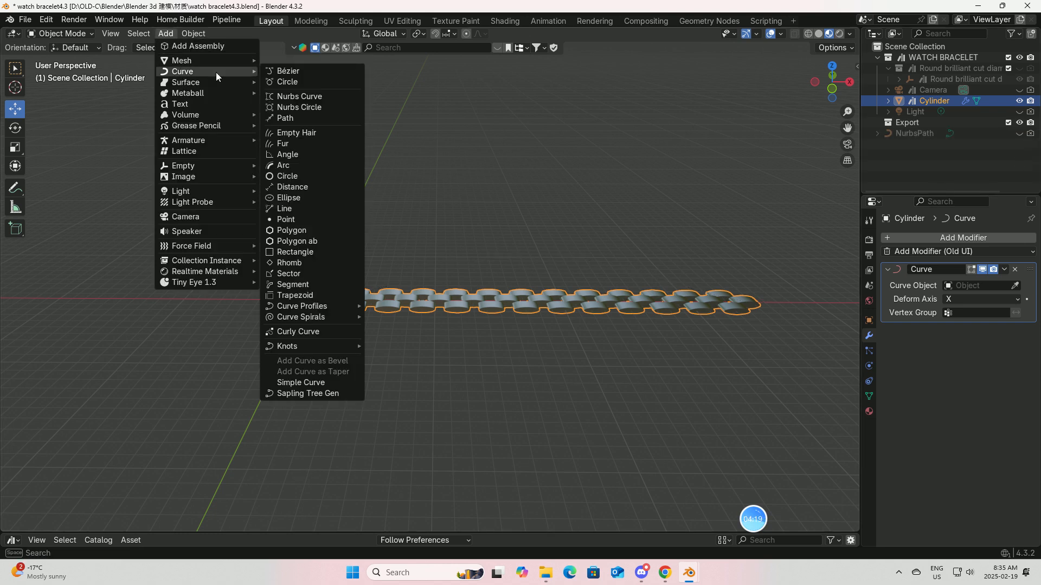
pyautogui.click(303, 106)
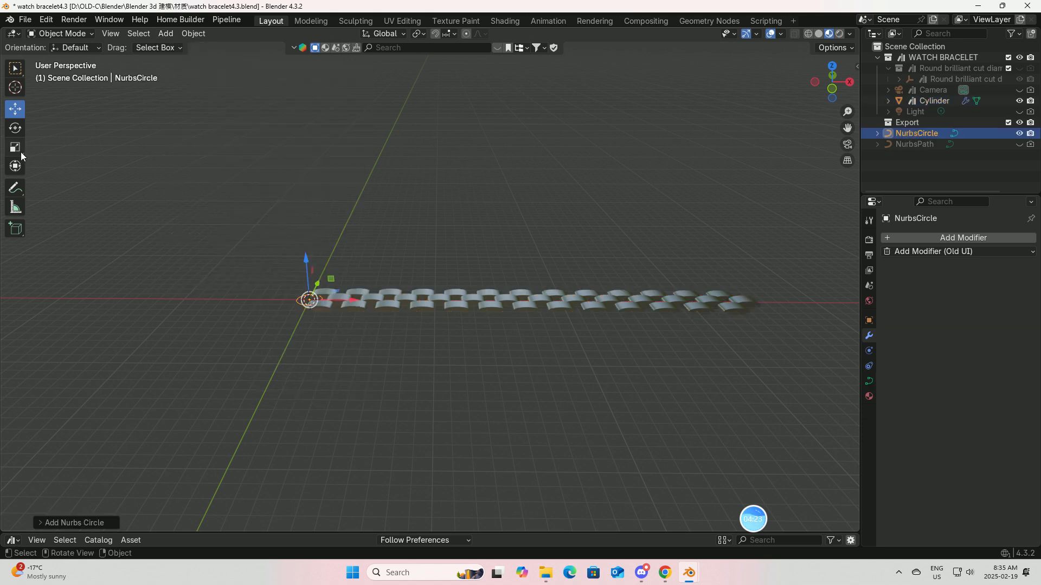
pyautogui.click(94, 34)
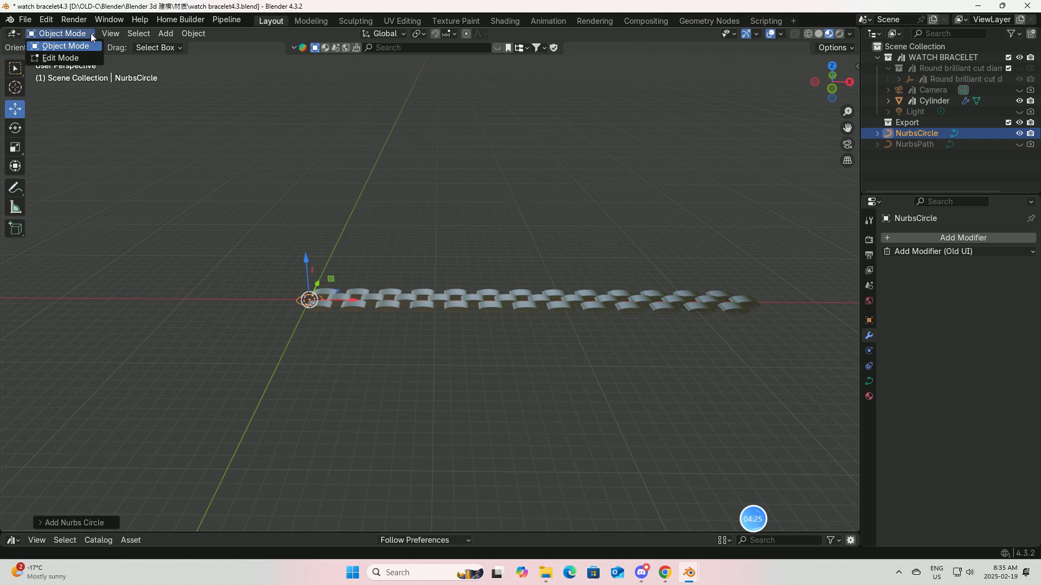
pyautogui.click(68, 60)
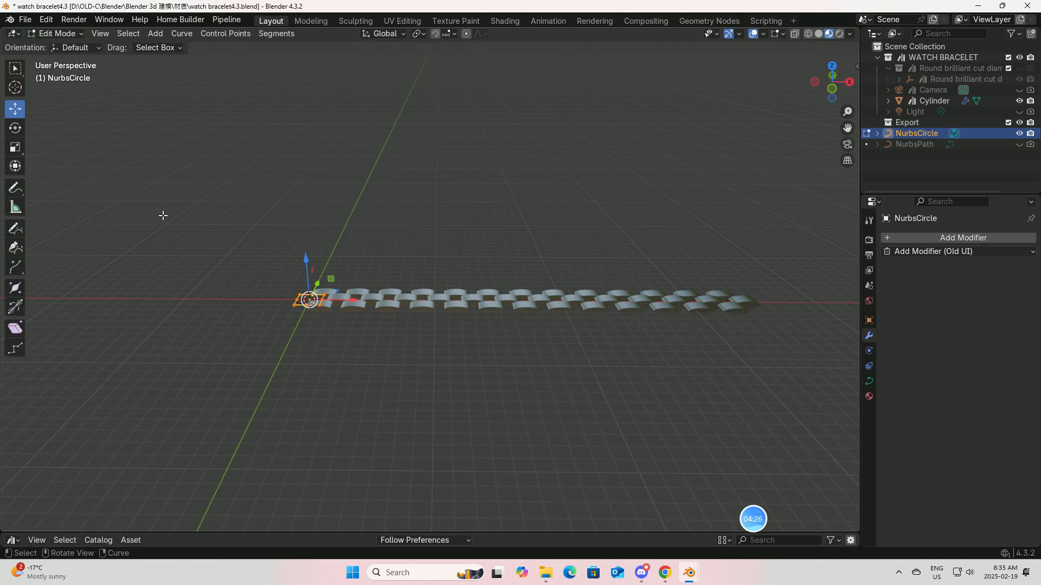
# Step: Scale up the Nurbs Circle's control points evenly until its radius spans about three quarters of the bracelet's length
pyautogui.click(16, 147)
pyautogui.moveTo(342, 264); pyautogui.dragTo(547, 217)
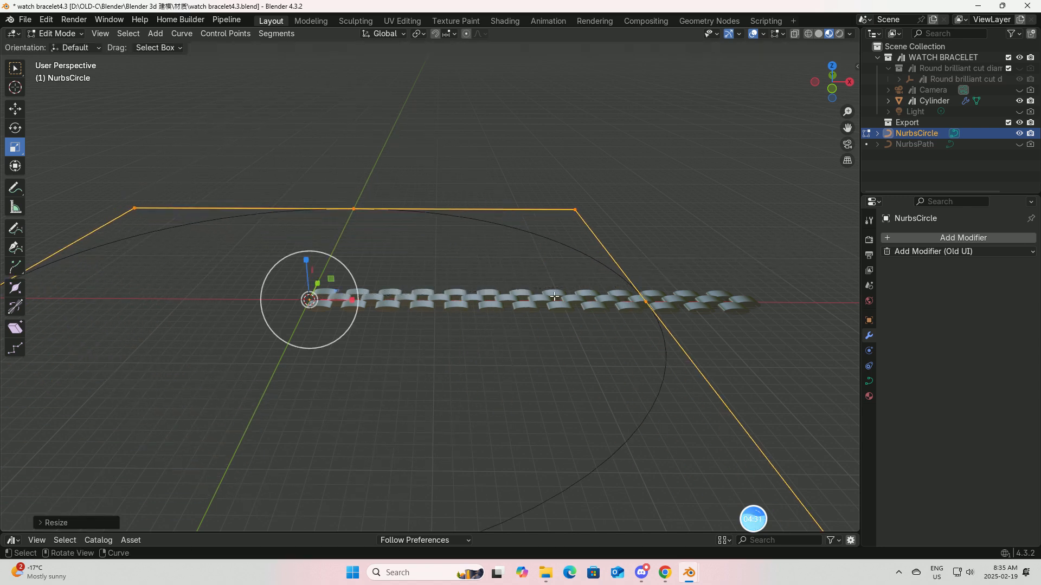
pyautogui.scroll(-2, 506, 303)
pyautogui.moveTo(502, 314); pyautogui.dragTo(483, 314, button='middle')
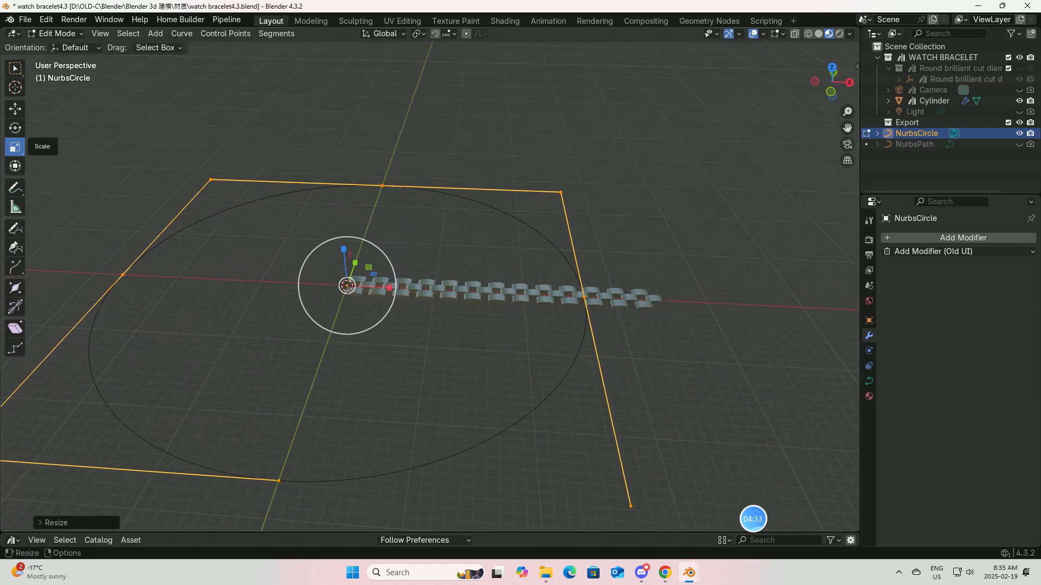
# Step: Rotate the circle's control points about the X axis so the circle stands upright in line with the bracelet's length
pyautogui.click(15, 129)
pyautogui.moveTo(264, 265); pyautogui.dragTo(395, 236, button='middle')
pyautogui.moveTo(374, 308); pyautogui.dragTo(431, 296)
pyautogui.moveTo(482, 355); pyautogui.dragTo(368, 354, button='middle')
pyautogui.scroll(-2, 368, 353)
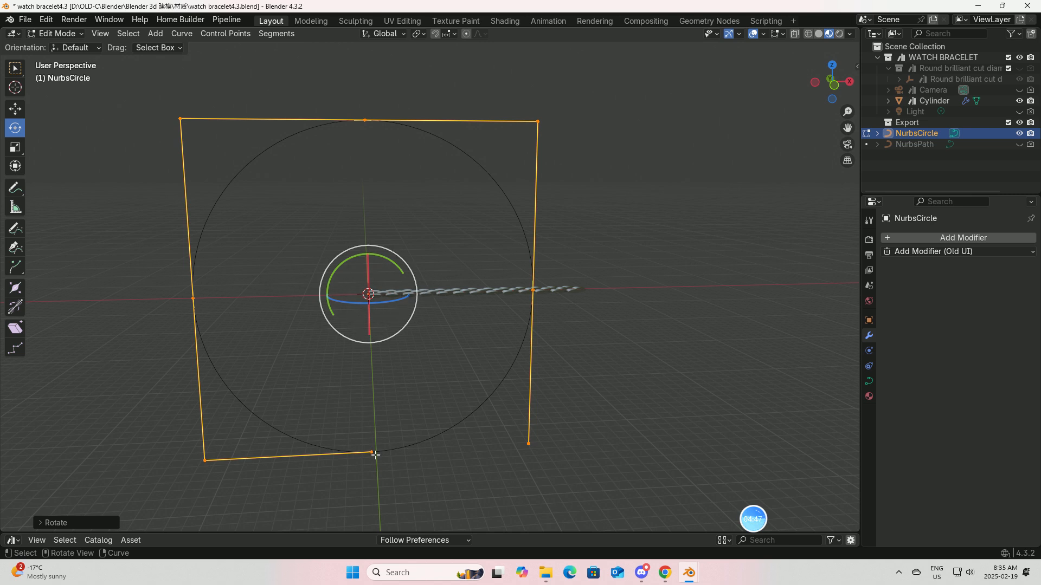
# Step: Raise the circle's control points along Z until its lowest point meets the bracelet's start at the origin, and fine-tune its Y position
pyautogui.click(15, 109)
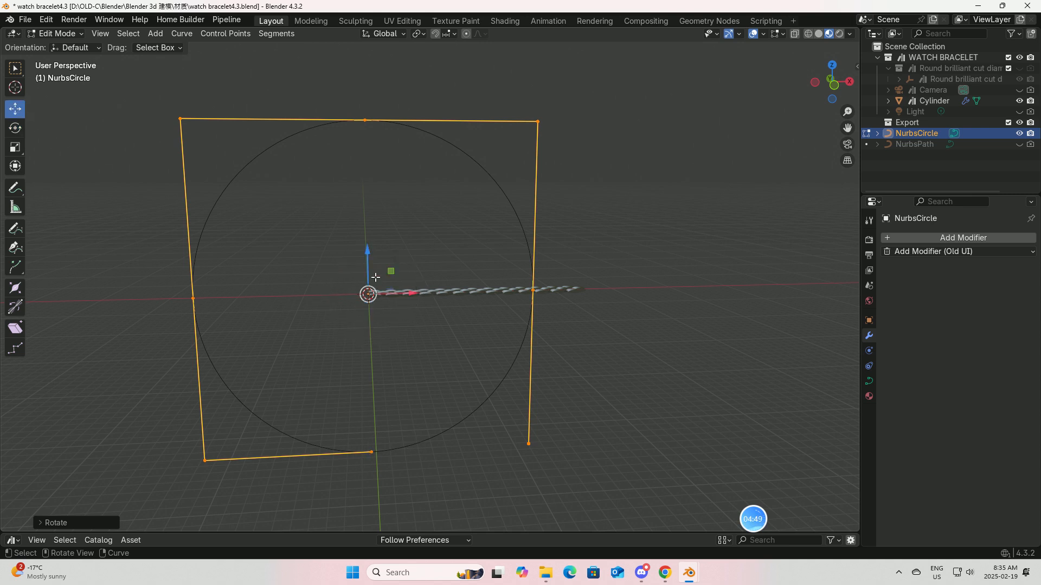
pyautogui.moveTo(368, 253); pyautogui.dragTo(407, 72)
pyautogui.scroll(5, 511, 258)
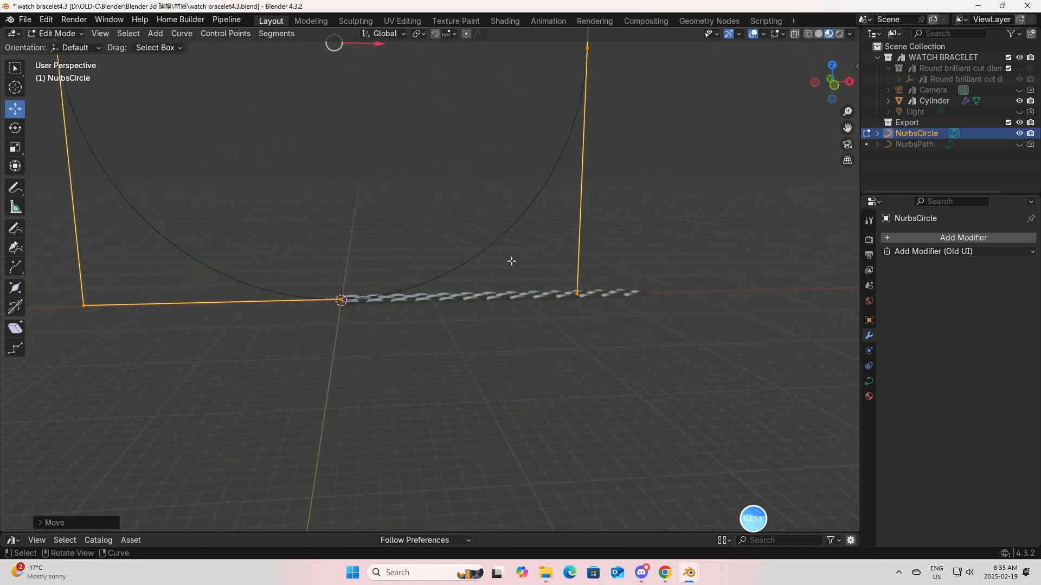
pyautogui.moveTo(511, 261); pyautogui.dragTo(618, 299, button='middle')
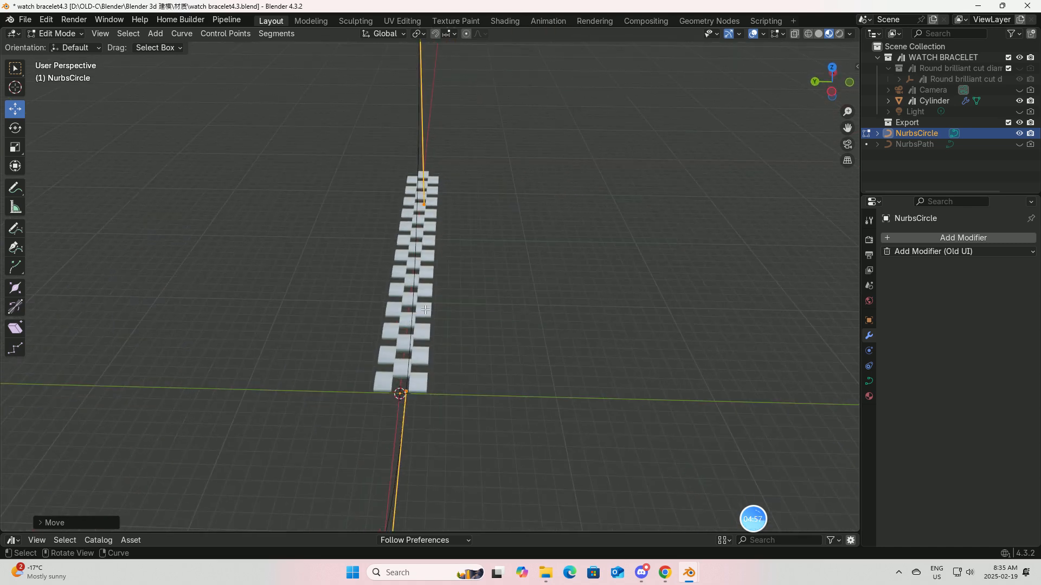
pyautogui.scroll(-3, 388, 165)
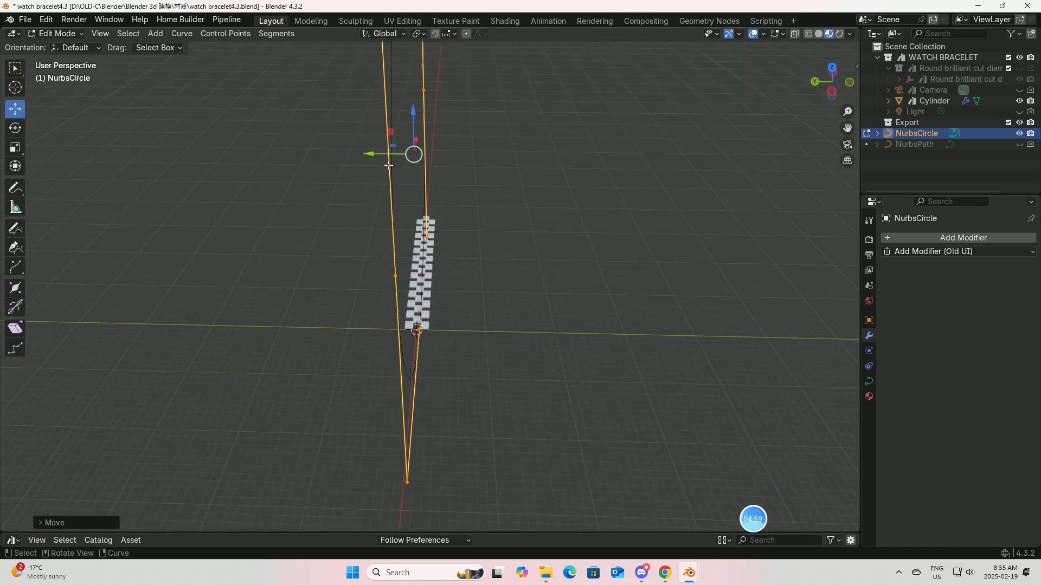
pyautogui.moveTo(380, 157); pyautogui.dragTo(380, 158)
pyautogui.moveTo(536, 357); pyautogui.dragTo(445, 335, button='middle')
pyautogui.scroll(-4, 445, 335)
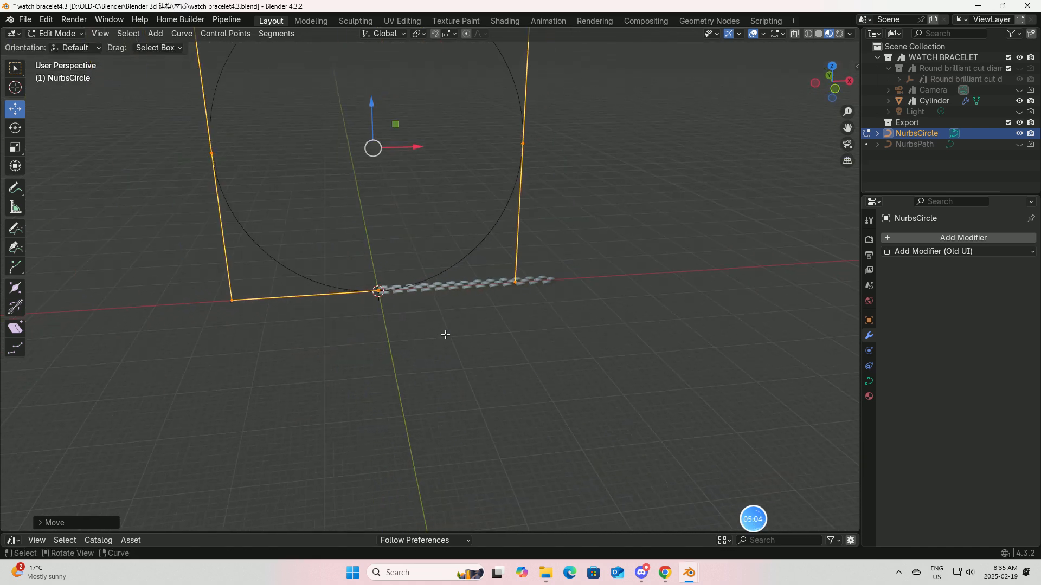
# Step: Enlarge the circle until its radius slightly exceeds the bracelet's length, raise it along Z back onto the origin, and return to Object Mode
pyautogui.click(15, 147)
pyautogui.moveTo(401, 131); pyautogui.dragTo(428, 121)
pyautogui.moveTo(425, 252); pyautogui.dragTo(295, 260, button='middle')
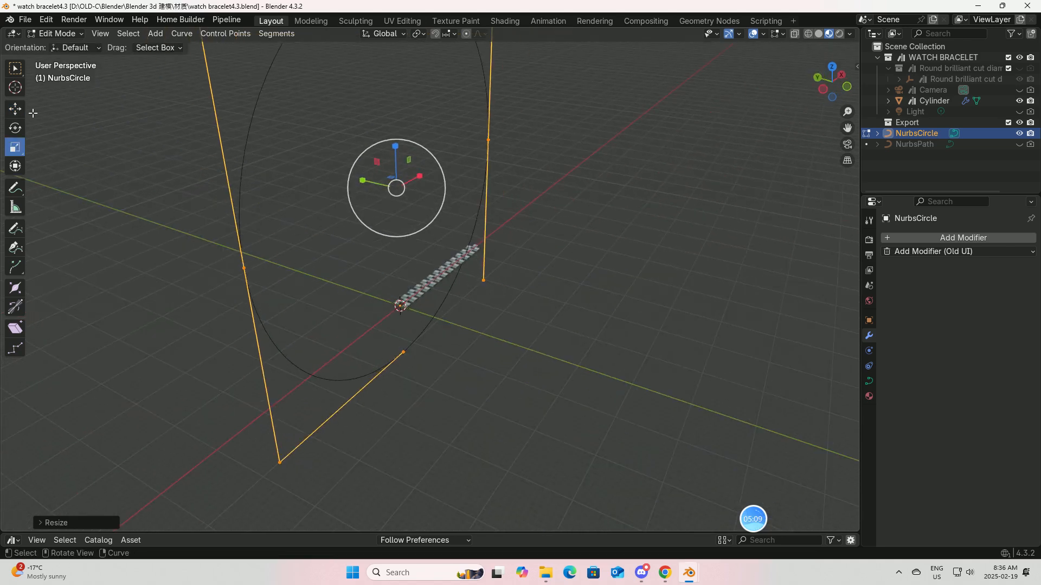
pyautogui.click(15, 109)
pyautogui.moveTo(390, 151); pyautogui.dragTo(406, 100)
pyautogui.moveTo(464, 258); pyautogui.dragTo(175, 109, button='middle')
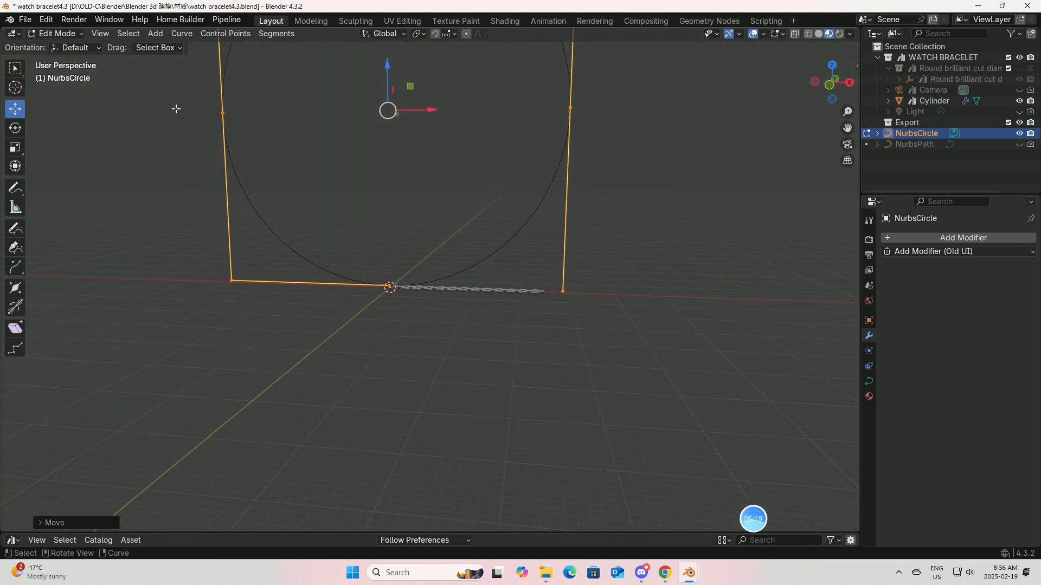
pyautogui.click(56, 33)
pyautogui.click(54, 44)
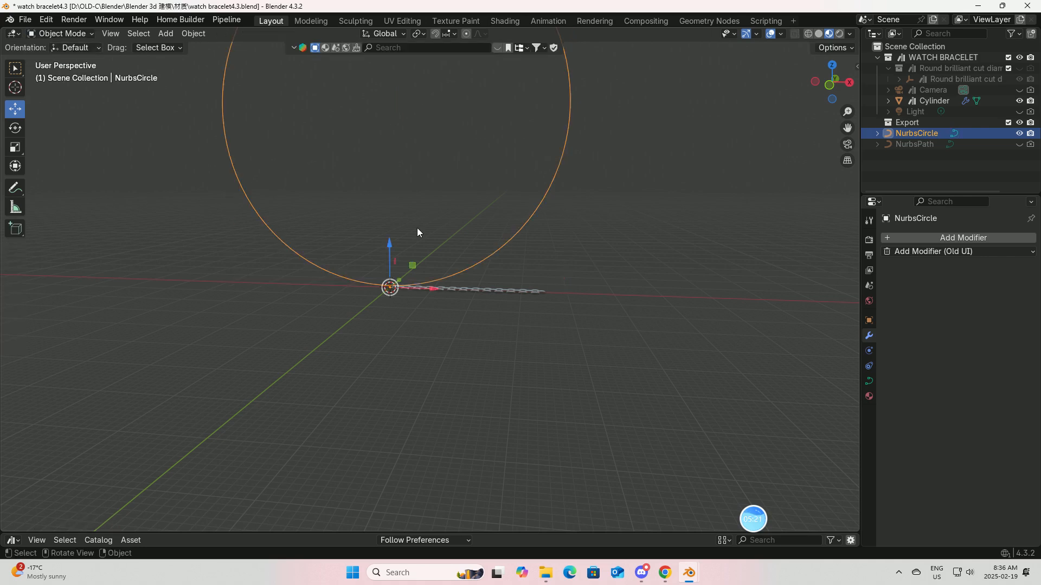
# Step: Set NurbsCircle as the curve object of the bracelet's Curve modifier
pyautogui.moveTo(413, 276); pyautogui.dragTo(431, 275, button='middle')
pyautogui.click(458, 286)
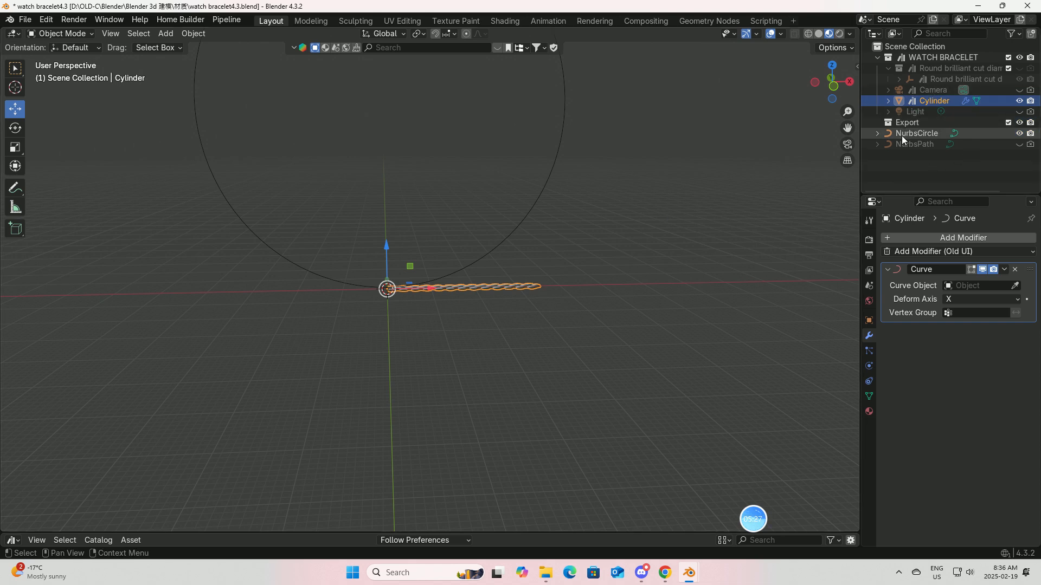
pyautogui.click(973, 285)
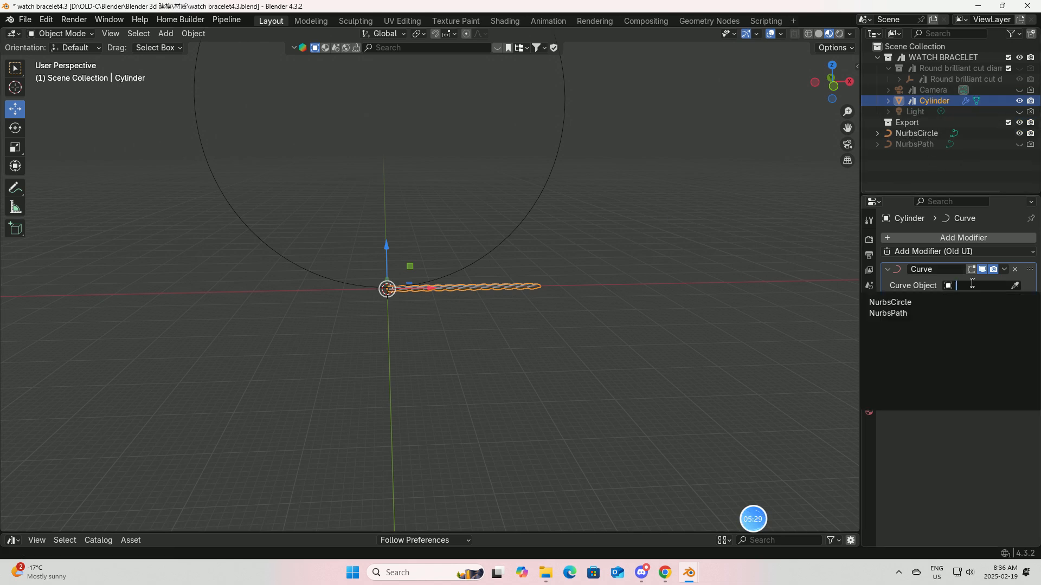
pyautogui.click(904, 302)
pyautogui.moveTo(546, 314); pyautogui.dragTo(604, 308, button='middle')
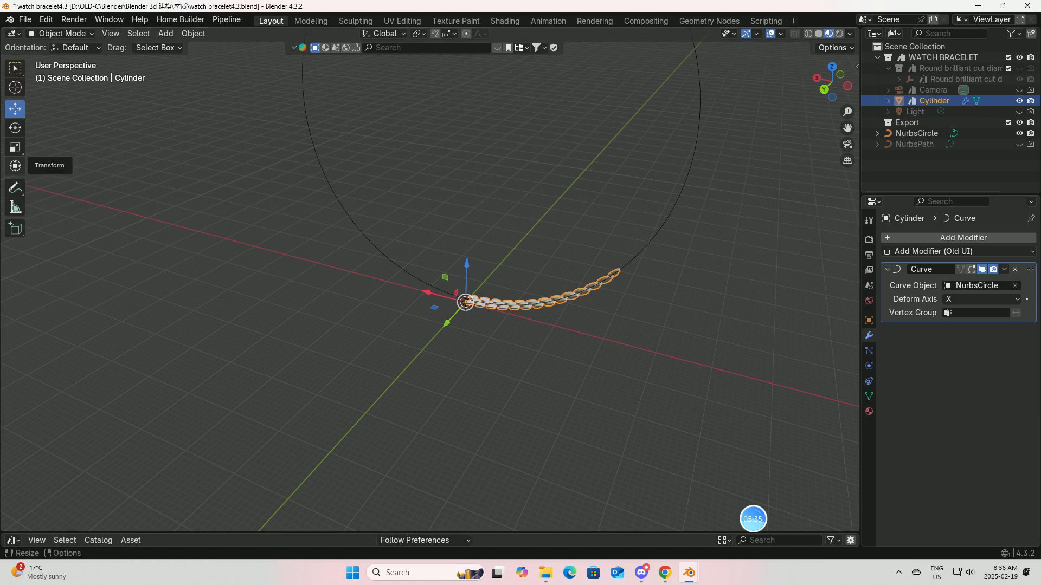
# Step: Scale NurbsCircle down in Edit Mode until the bracelet wraps around it as a closed ring, and return to Object Mode
pyautogui.click(15, 146)
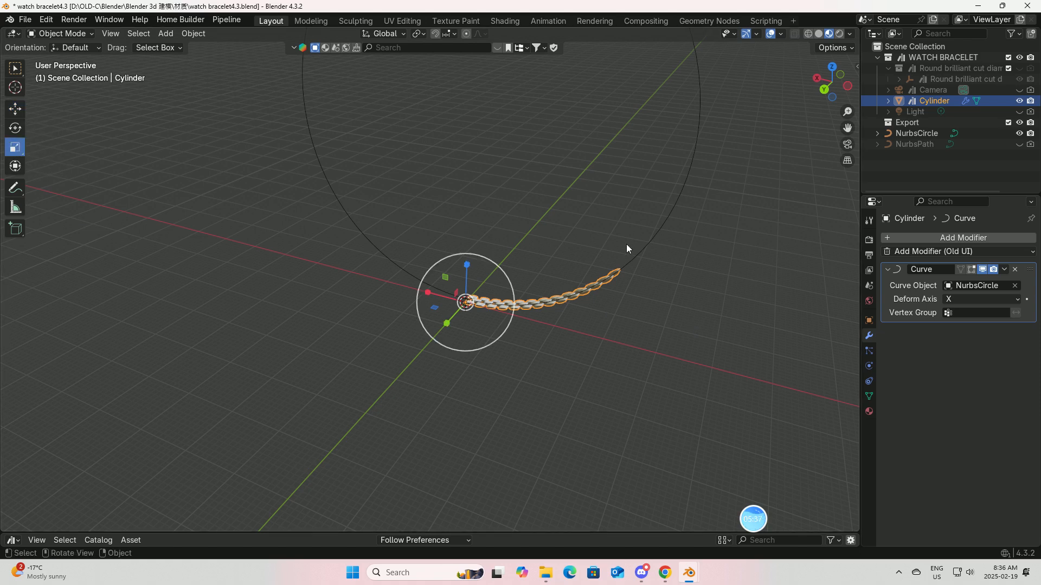
pyautogui.click(638, 258)
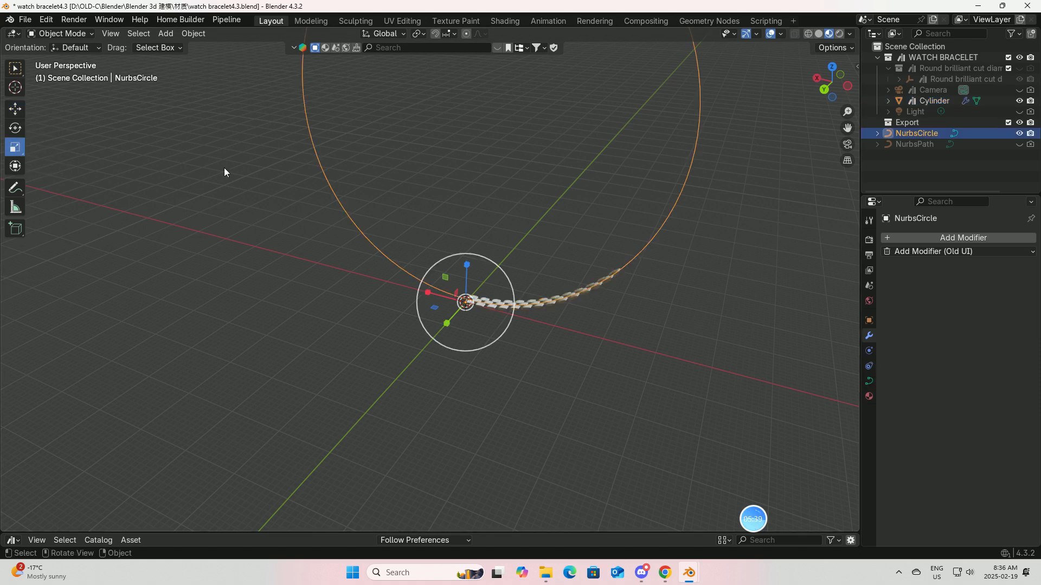
pyautogui.click(93, 35)
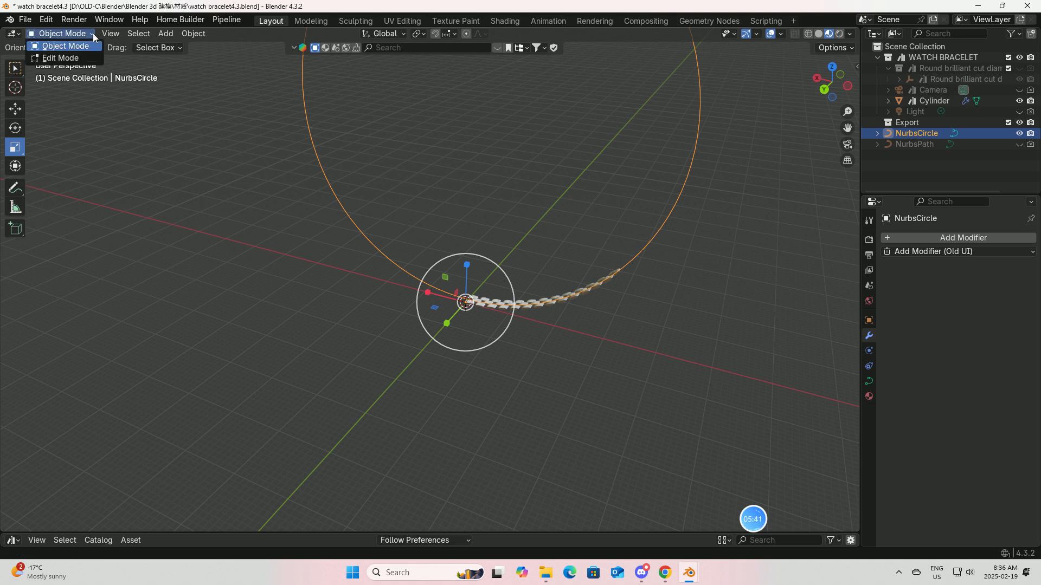
pyautogui.click(77, 56)
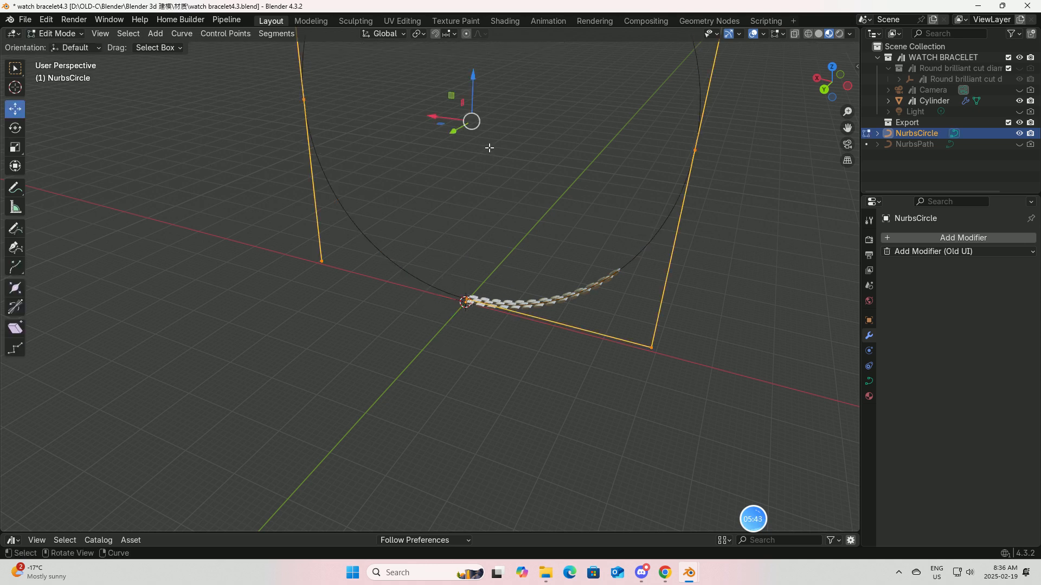
pyautogui.scroll(-2, 482, 144)
pyautogui.click(15, 146)
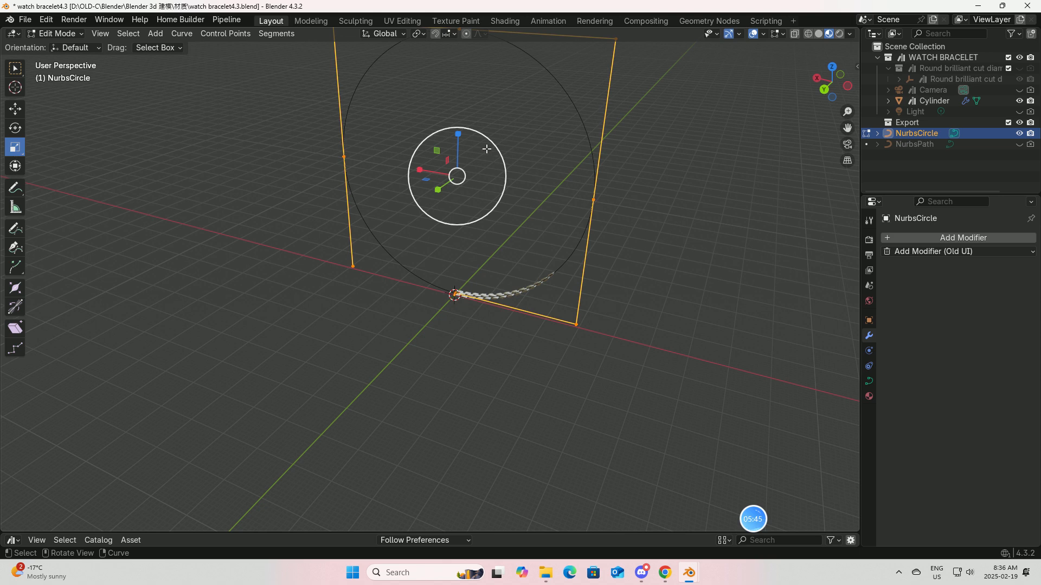
pyautogui.moveTo(490, 148); pyautogui.dragTo(460, 182)
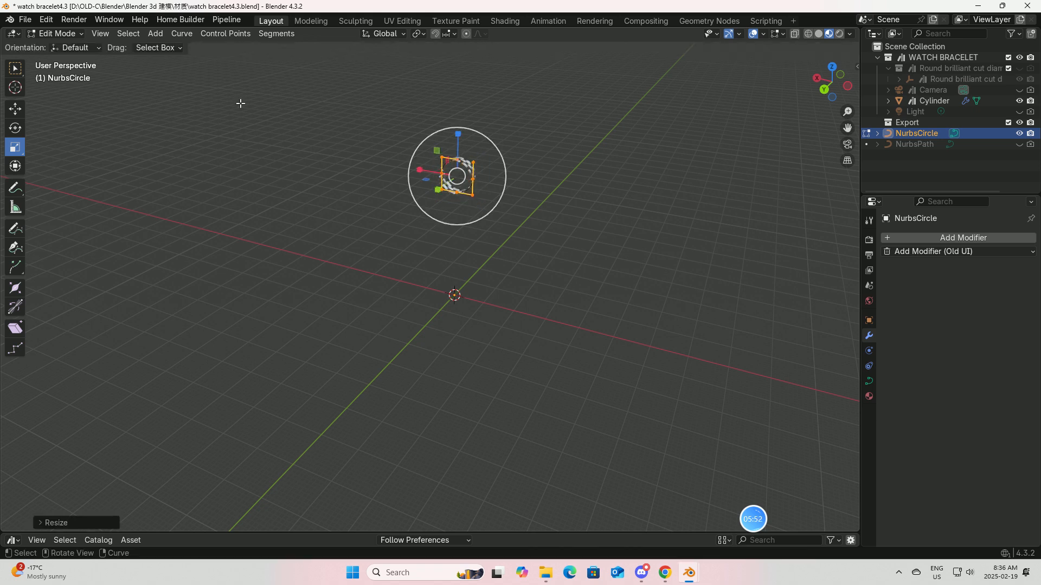
pyautogui.click(81, 34)
pyautogui.click(70, 45)
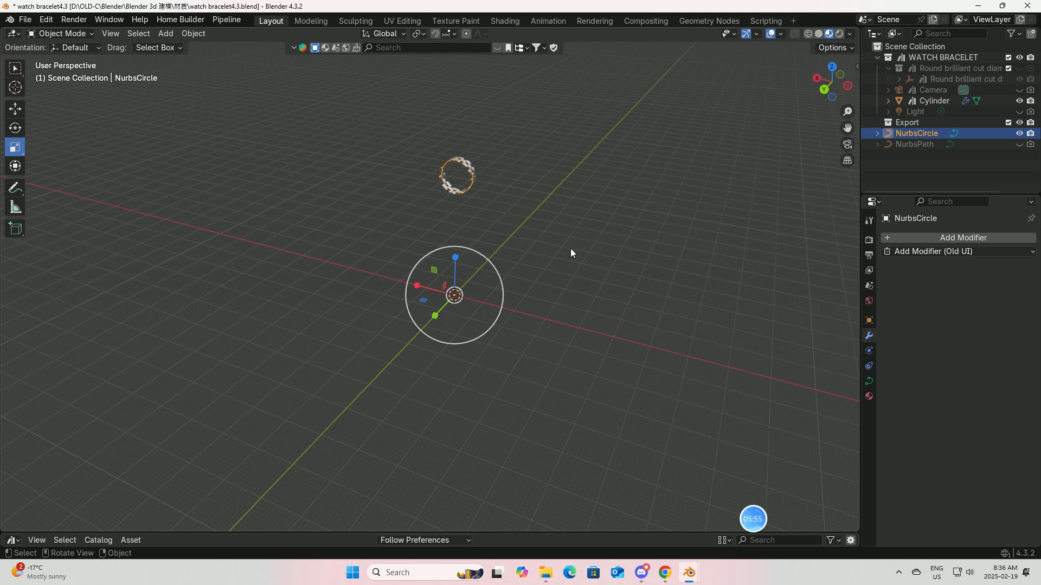
# Step: Scale NurbsCircle's control points back up in Edit Mode until its lower edge reaches the world origin, and return to Object Mode
pyautogui.scroll(1, 570, 253)
pyautogui.moveTo(848, 129); pyautogui.dragTo(841, 344)
pyautogui.scroll(2, 551, 292)
pyautogui.moveTo(550, 291); pyautogui.dragTo(588, 323, button='middle')
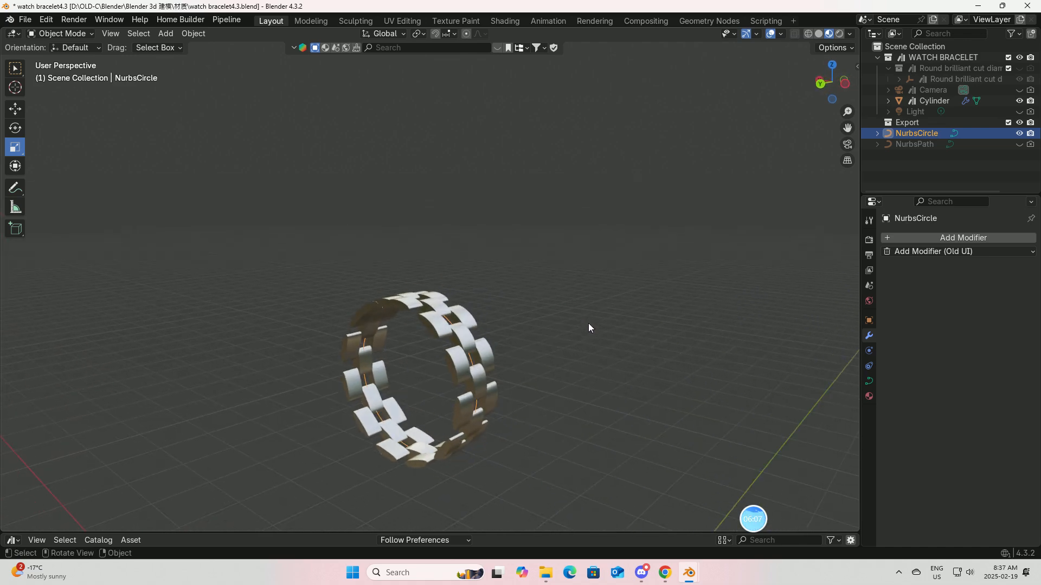
pyautogui.scroll(-3, 588, 324)
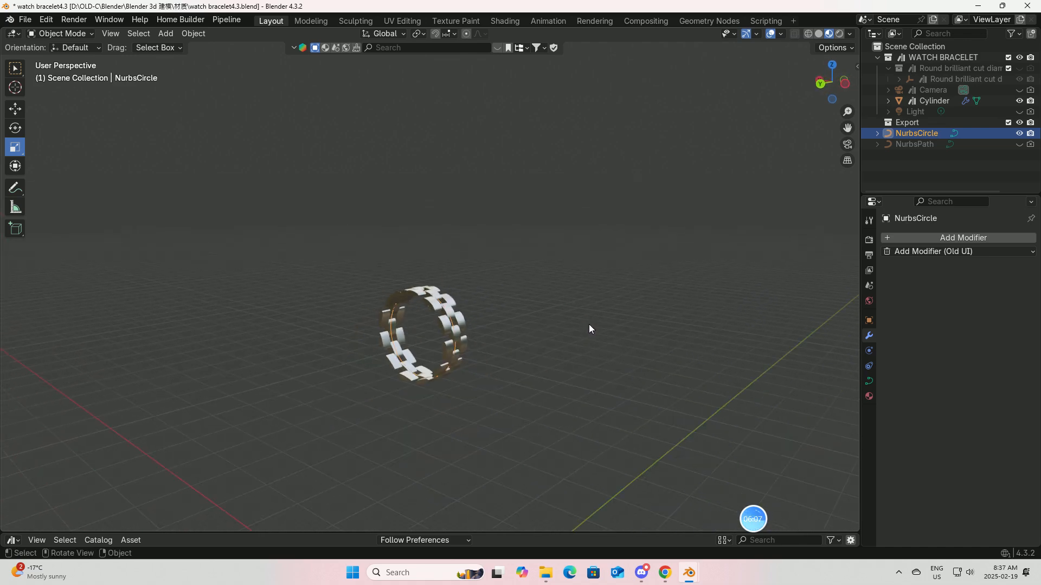
pyautogui.click(91, 33)
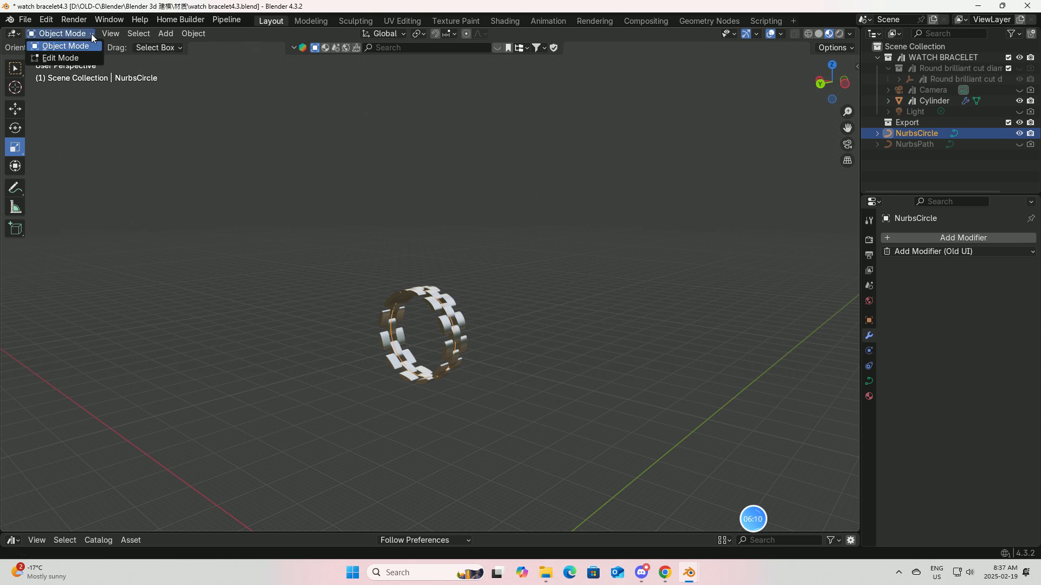
pyautogui.click(61, 58)
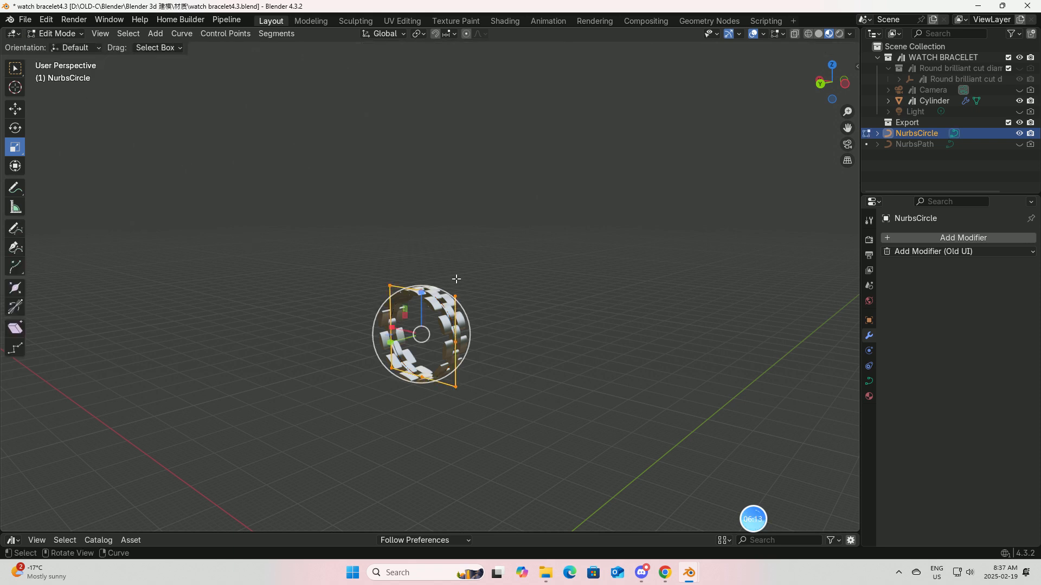
pyautogui.moveTo(507, 298); pyautogui.dragTo(528, 301, button='middle')
pyautogui.scroll(3, 527, 301)
pyautogui.scroll(-3, 528, 302)
pyautogui.scroll(1, 527, 301)
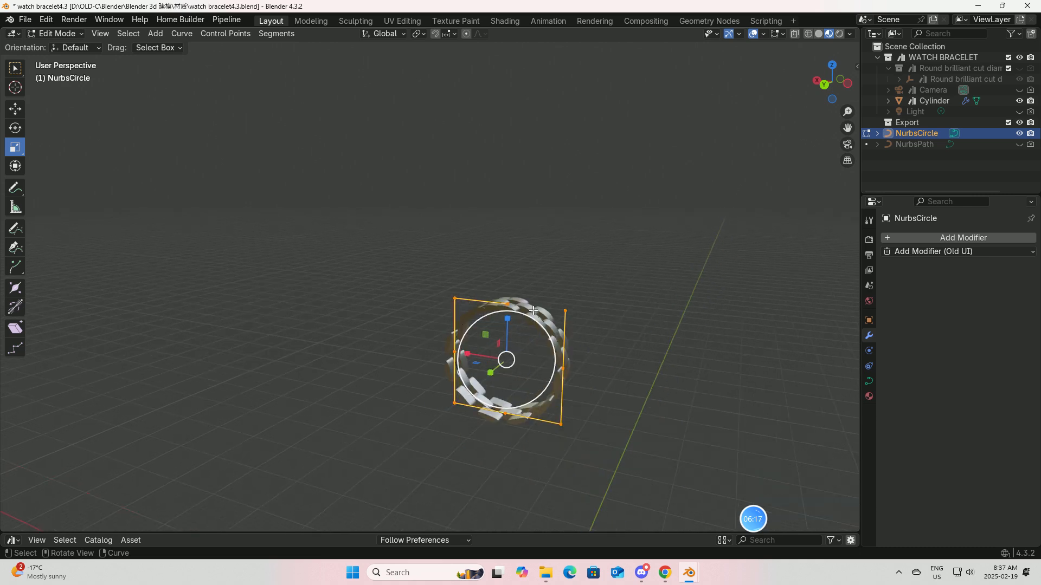
pyautogui.scroll(-5, 536, 322)
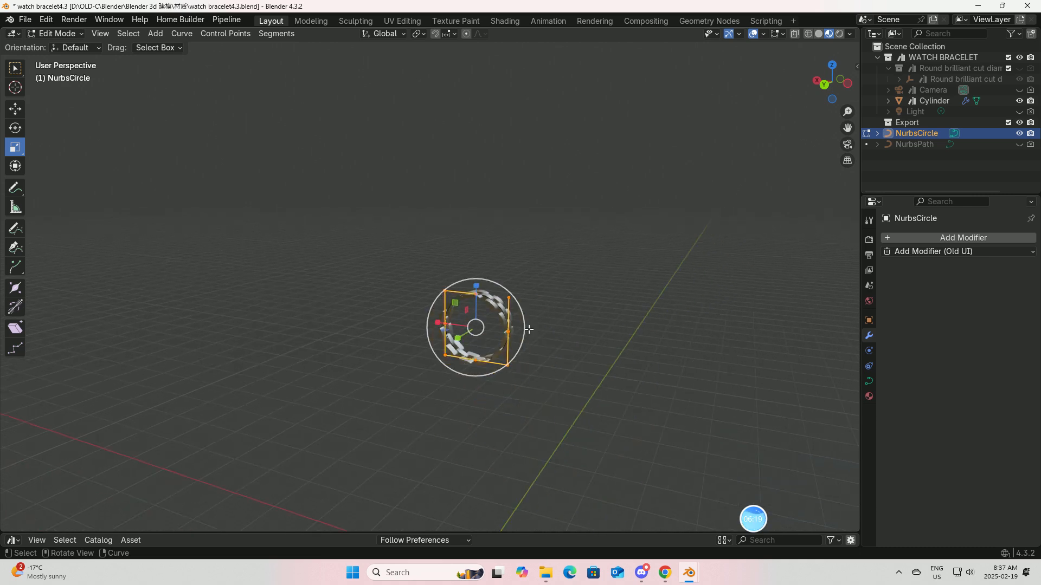
pyautogui.moveTo(487, 272); pyautogui.dragTo(845, 161)
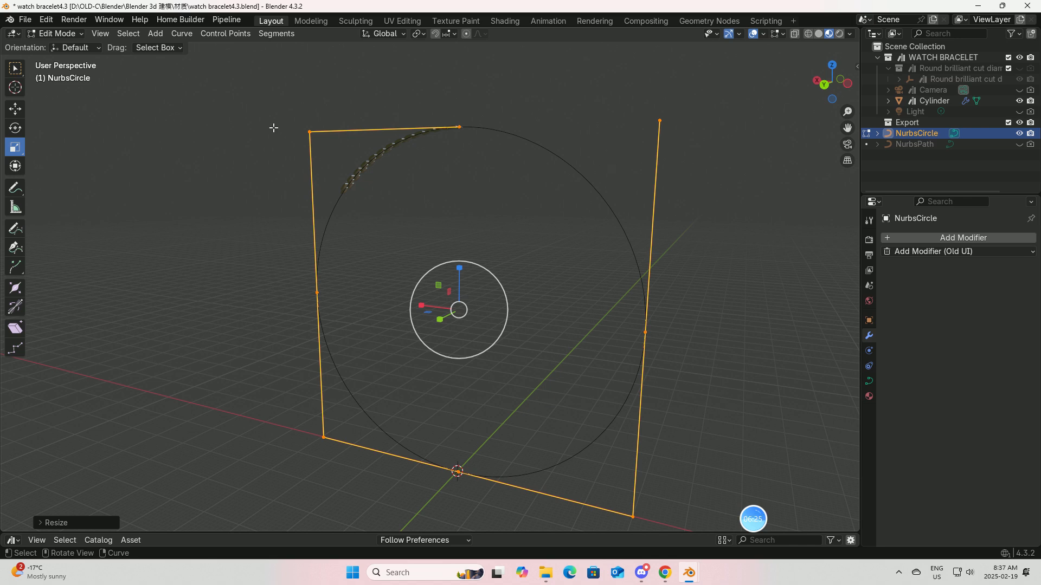
pyautogui.click(80, 33)
pyautogui.click(51, 43)
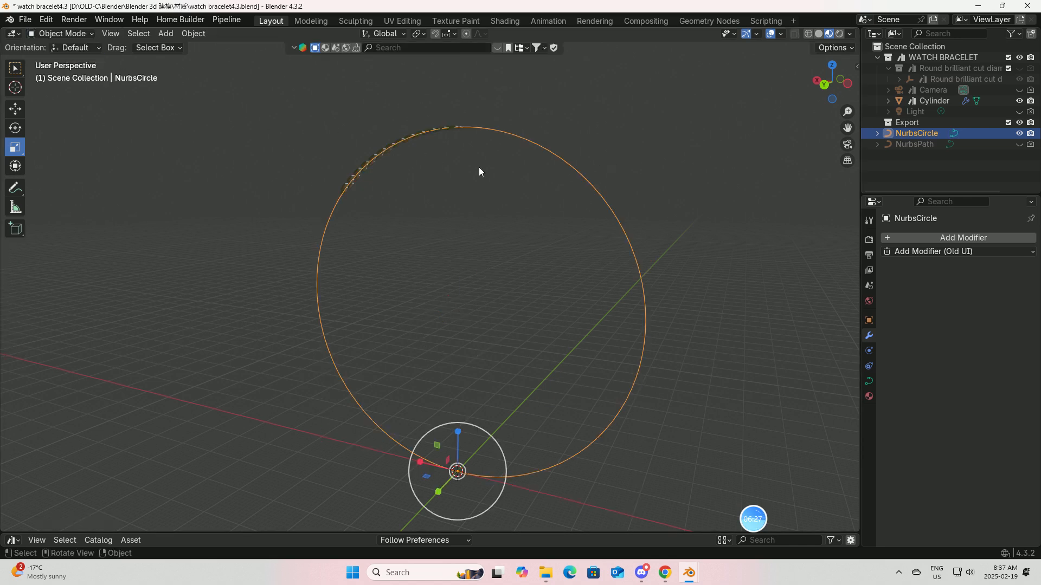
# Step: Scale the NurbsCircle object down in Object Mode until the bracelet closes into a ring standing on the world origin, and check the closure
pyautogui.press('b')
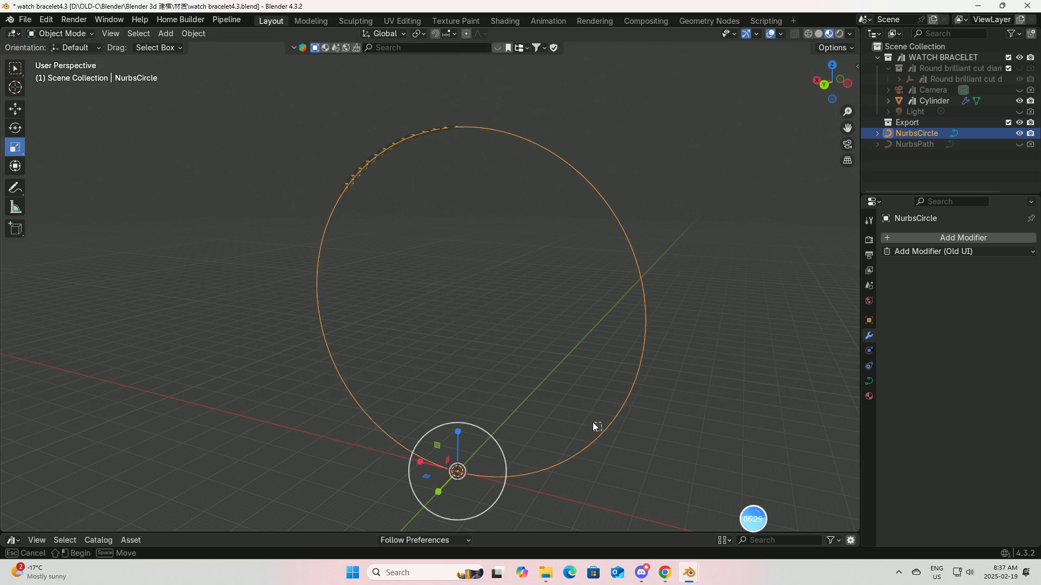
pyautogui.moveTo(596, 437); pyautogui.dragTo(600, 439)
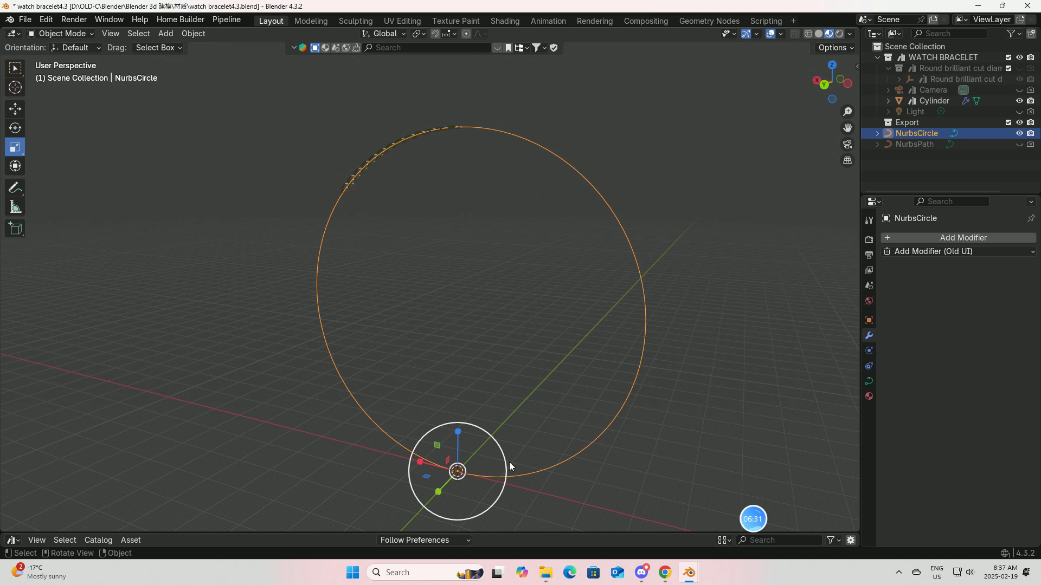
pyautogui.moveTo(502, 452); pyautogui.dragTo(468, 476)
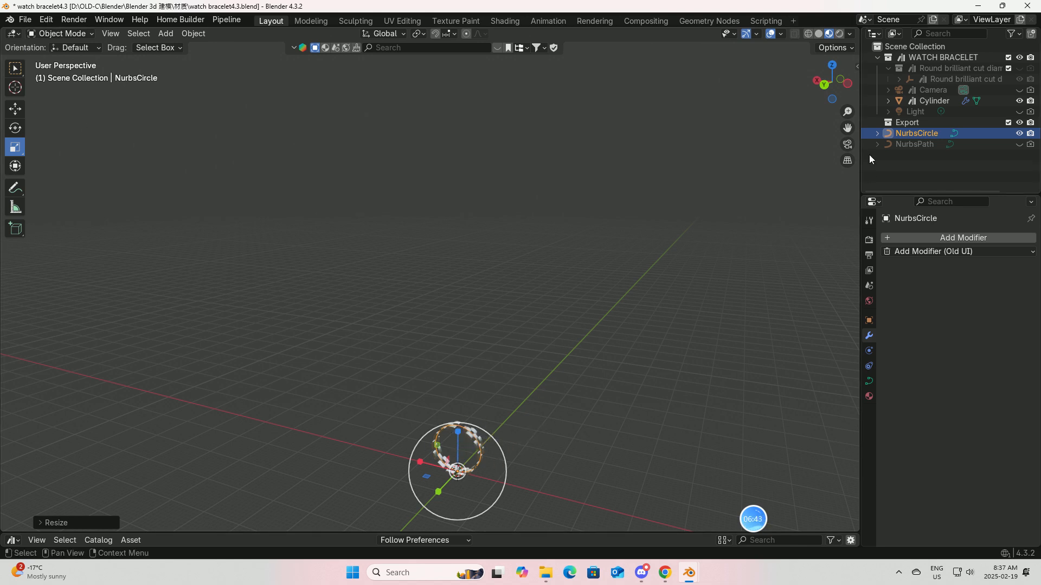
pyautogui.moveTo(847, 128); pyautogui.dragTo(859, 0)
pyautogui.scroll(6, 594, 256)
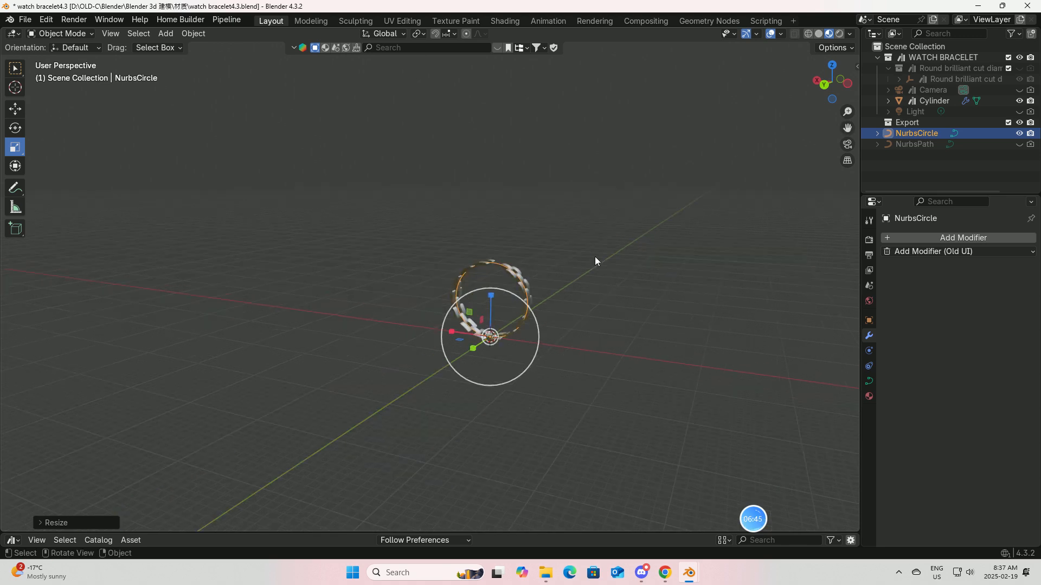
pyautogui.moveTo(630, 280); pyautogui.dragTo(495, 367, button='middle')
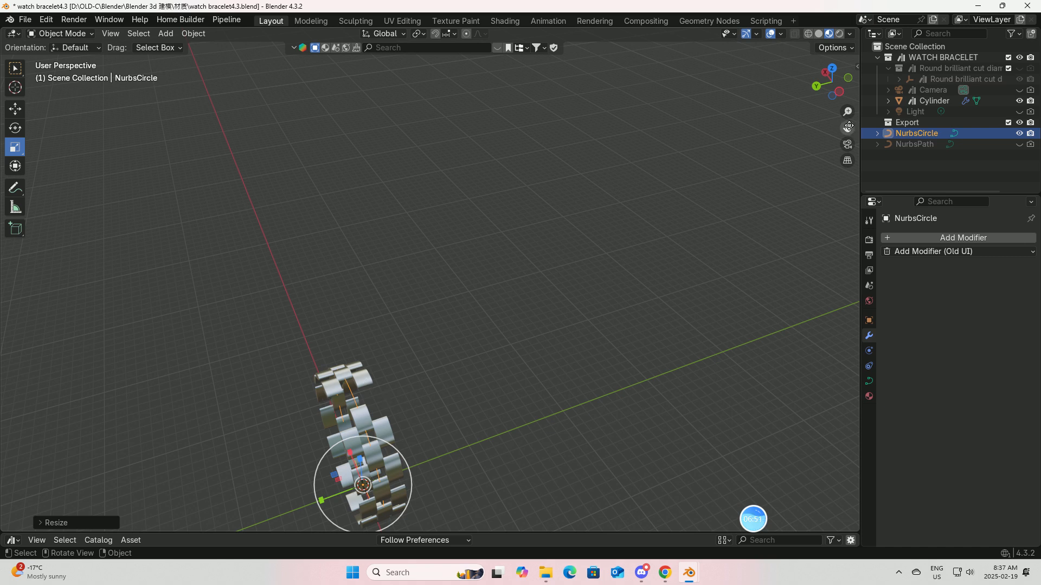
pyautogui.moveTo(847, 127); pyautogui.dragTo(910, 17)
pyautogui.moveTo(532, 288); pyautogui.dragTo(557, 289, button='middle')
pyautogui.click(555, 283)
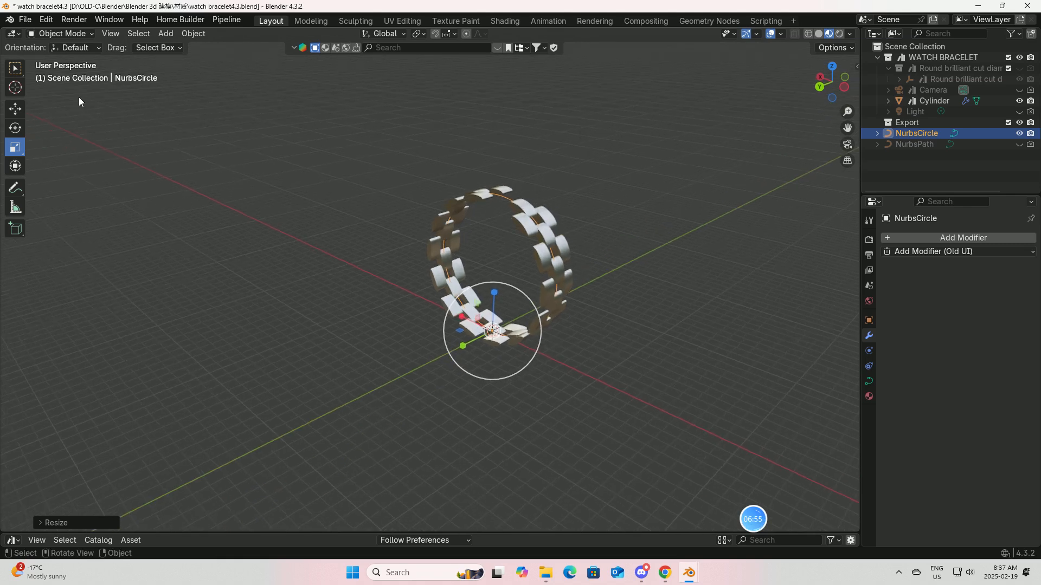
# Step: Save the project as watch bracelet4.3.blend in D:\OLD-C\Blender\Blender 3d 建模\材质, overwriting the existing file
pyautogui.click(21, 69)
pyautogui.moveTo(587, 271); pyautogui.dragTo(771, 201, button='middle')
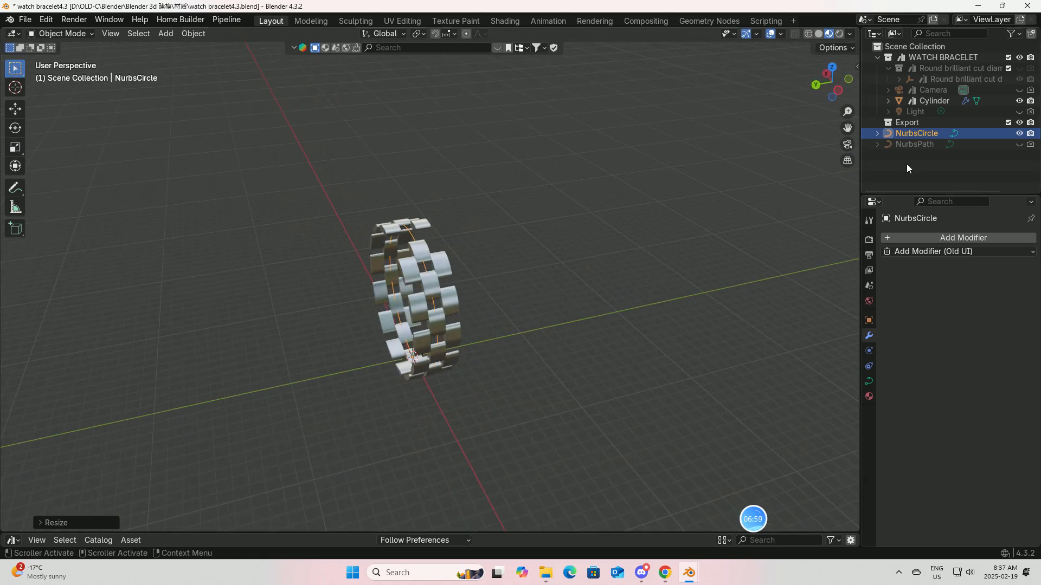
pyautogui.click(24, 19)
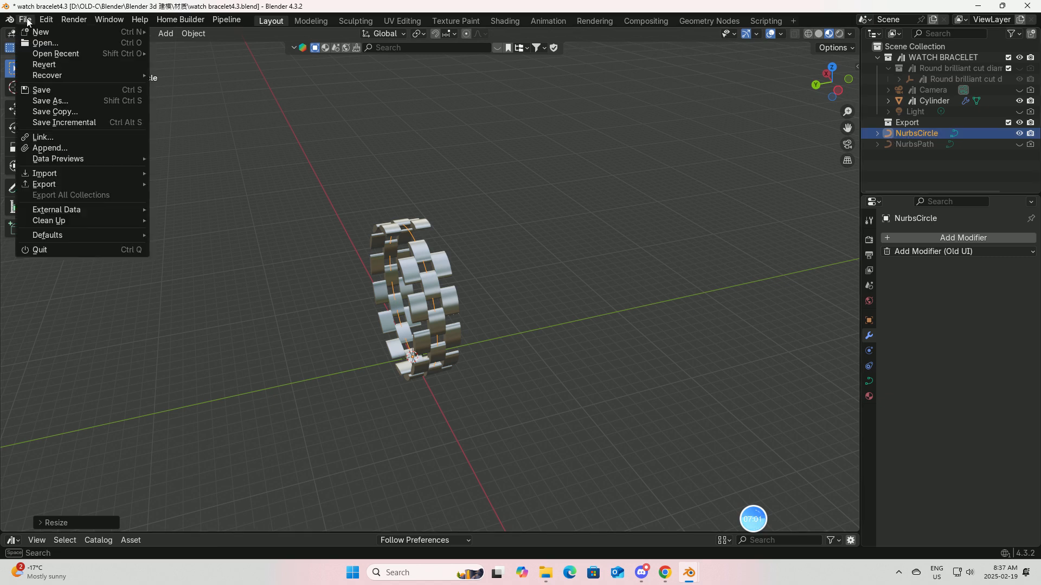
pyautogui.click(50, 101)
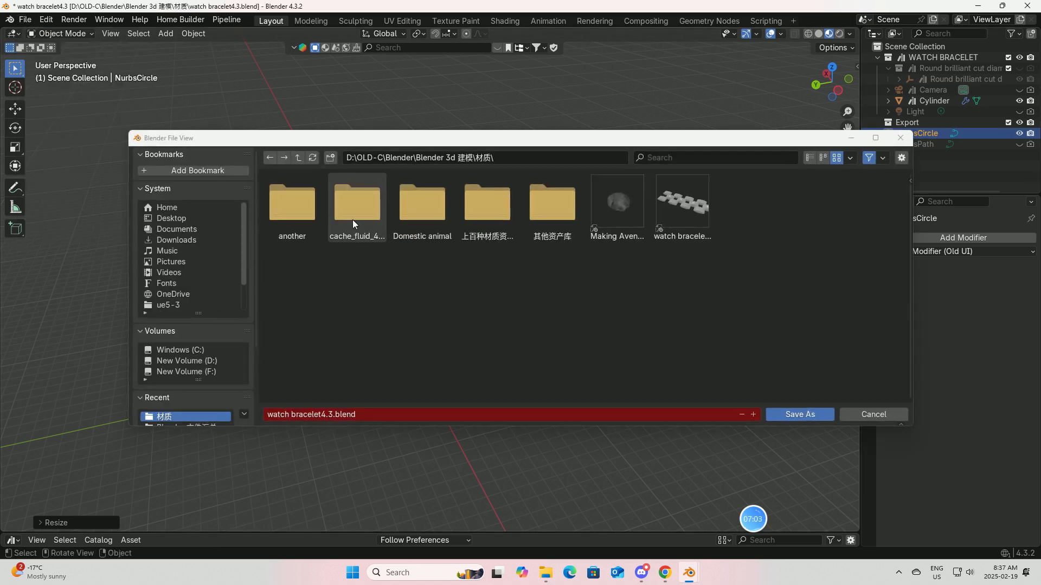
pyautogui.click(196, 360)
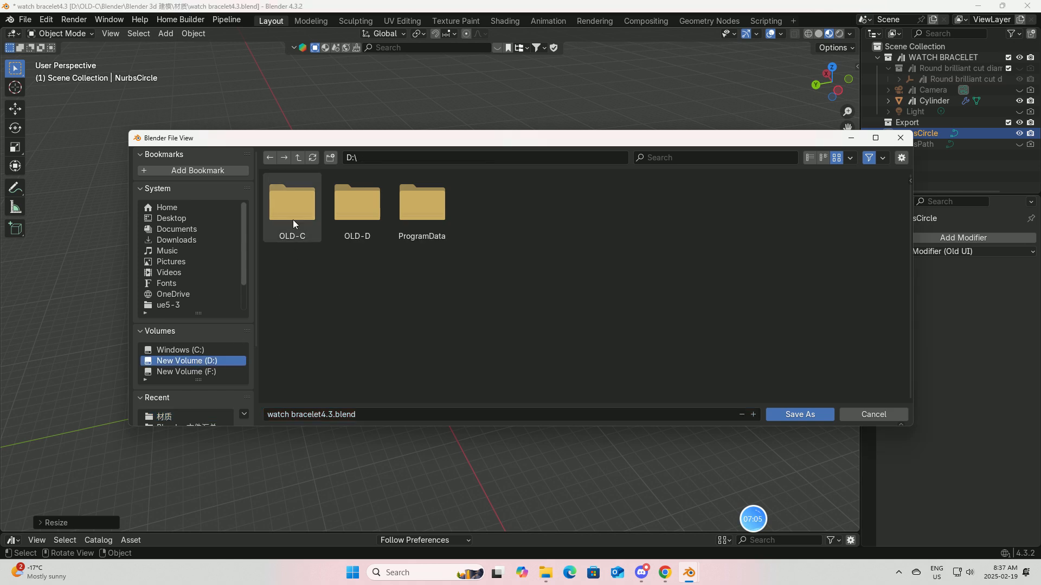
pyautogui.doubleClick(295, 212)
pyautogui.doubleClick(301, 226)
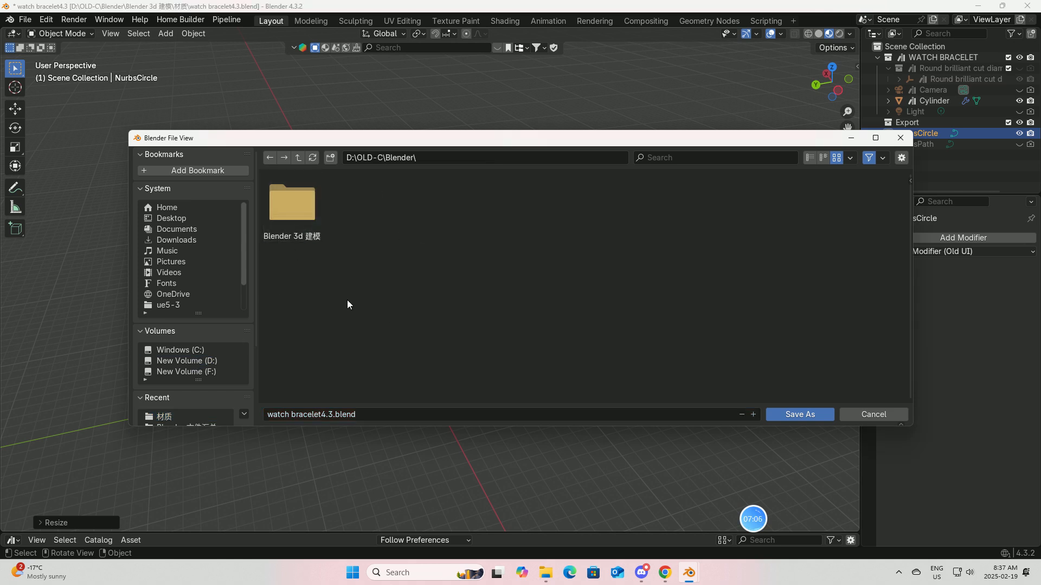
pyautogui.doubleClick(291, 201)
pyautogui.click(358, 349)
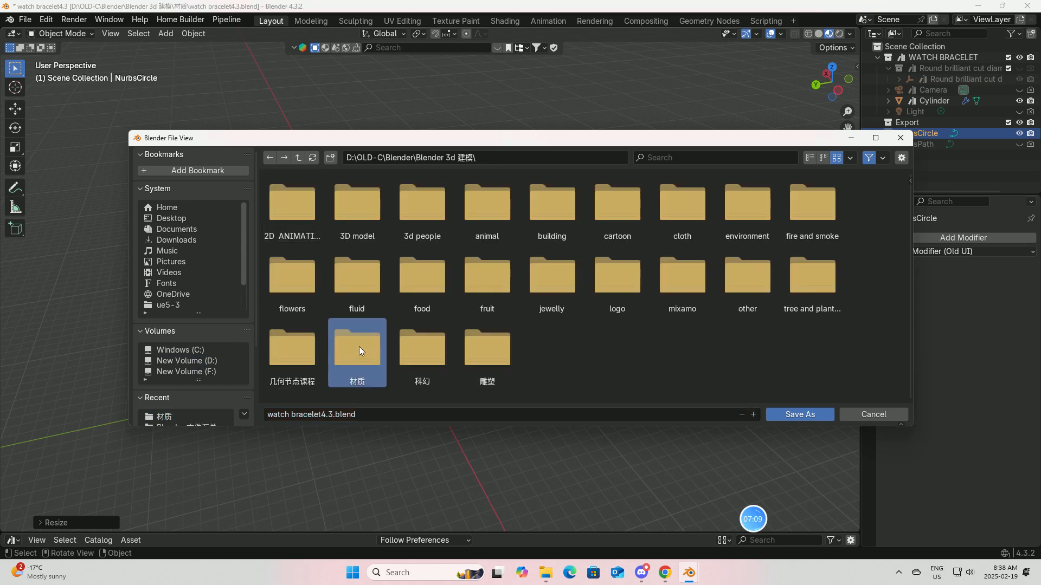
pyautogui.doubleClick(359, 346)
pyautogui.click(676, 218)
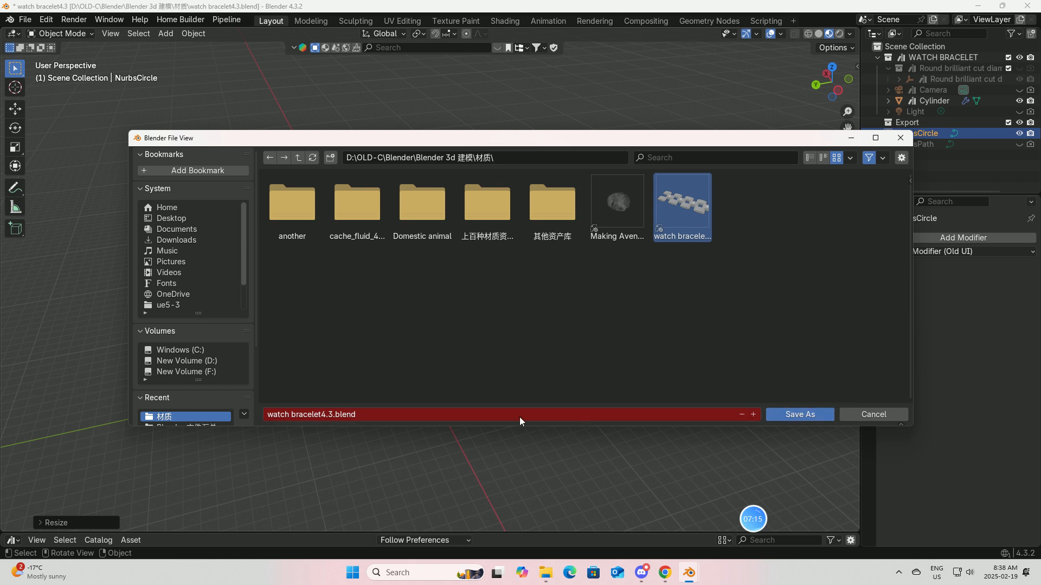
pyautogui.click(798, 414)
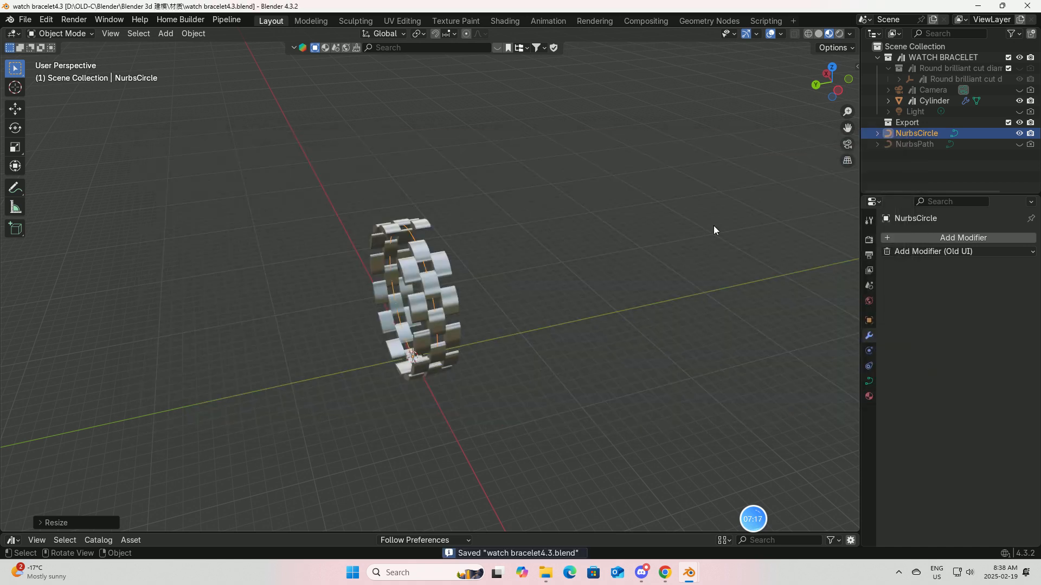
# Step: Mark all outliner items from the WATCH BRACELET collection through NurbsPath as assets
pyautogui.click(908, 56)
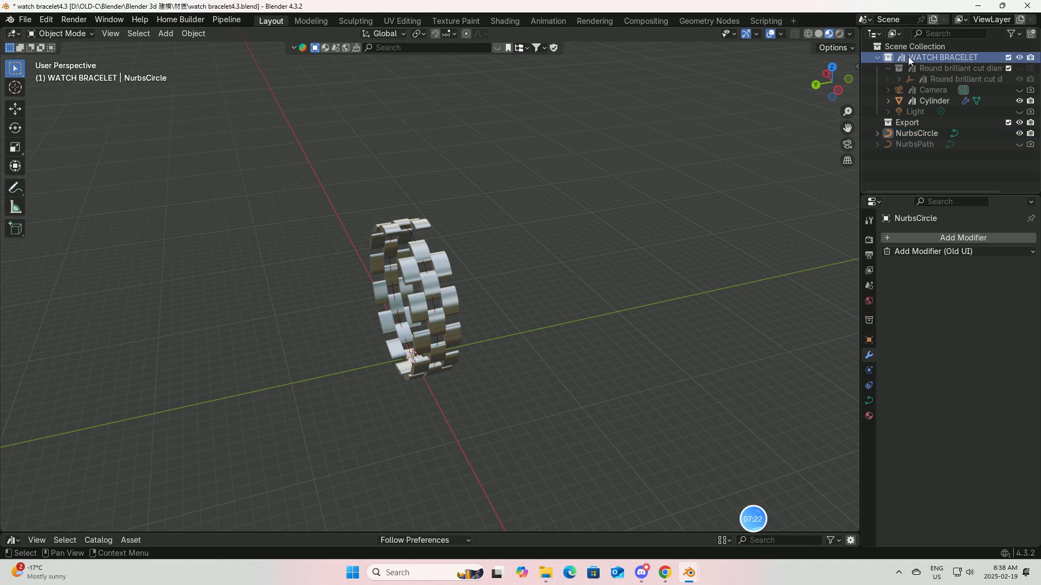
pyautogui.keyDown('shift'); pyautogui.click(909, 142); pyautogui.keyUp('shift')
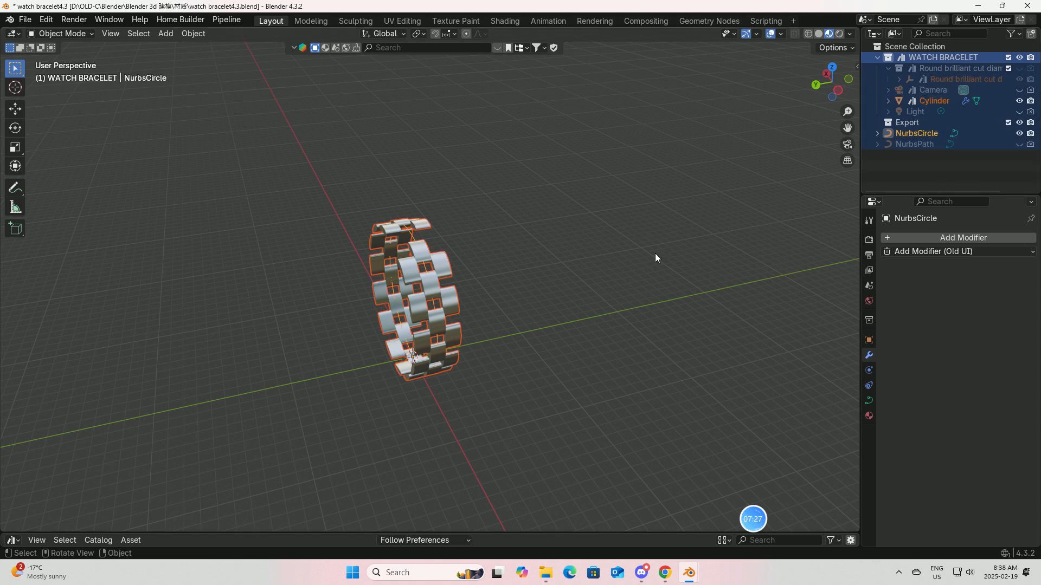
pyautogui.rightClick(917, 89)
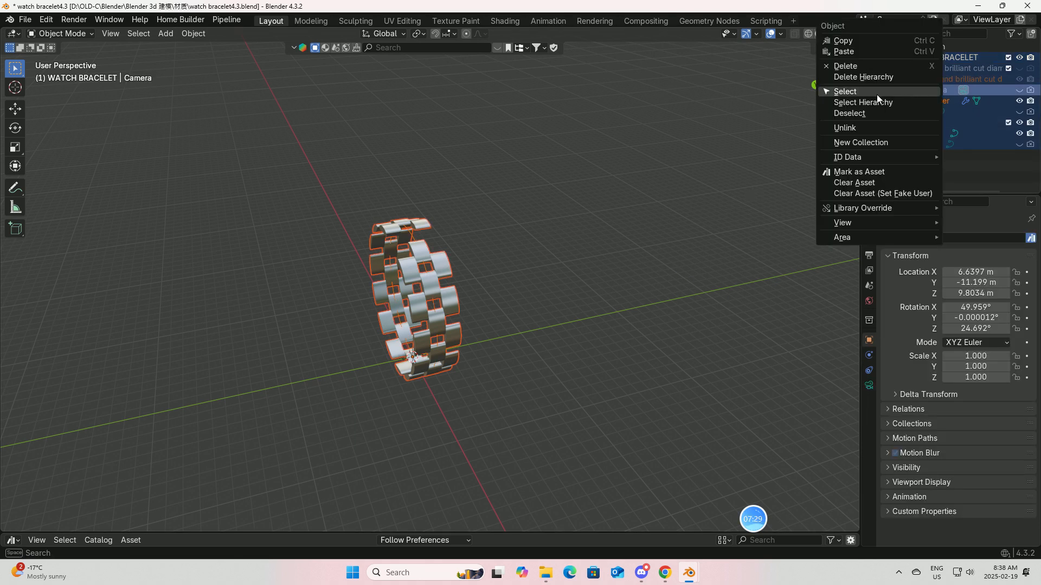
pyautogui.click(861, 172)
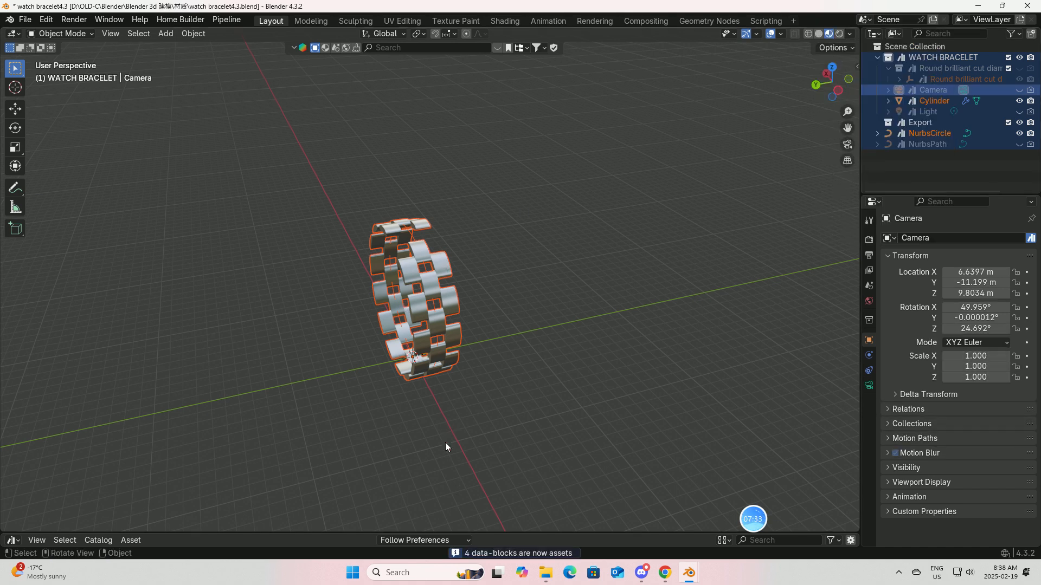
# Step: Enlarge the Asset Browser and search all libraries for WATCH
pyautogui.moveTo(373, 534); pyautogui.dragTo(383, 363)
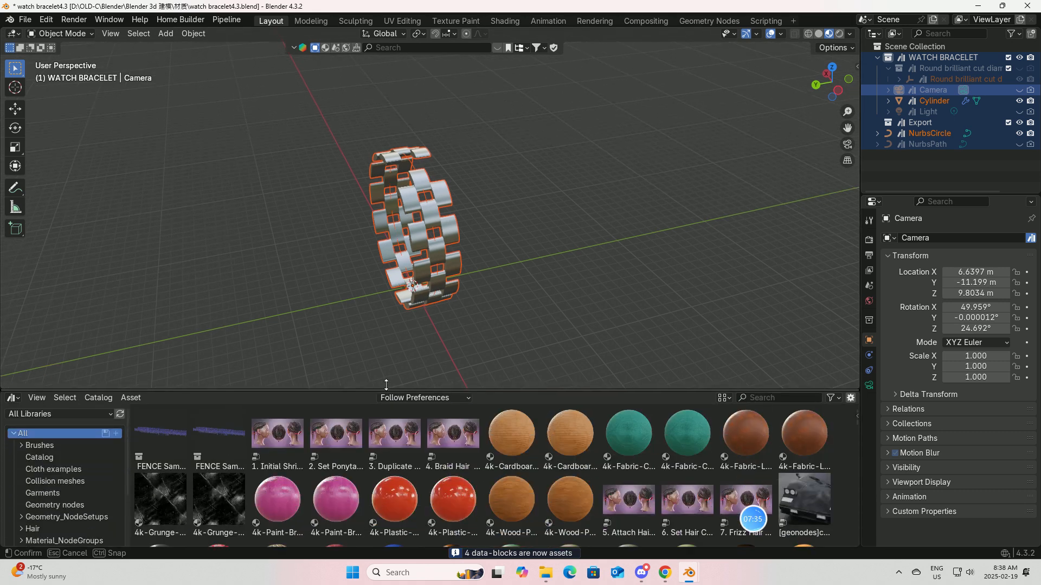
pyautogui.click(761, 369)
pyautogui.write('WATCH')
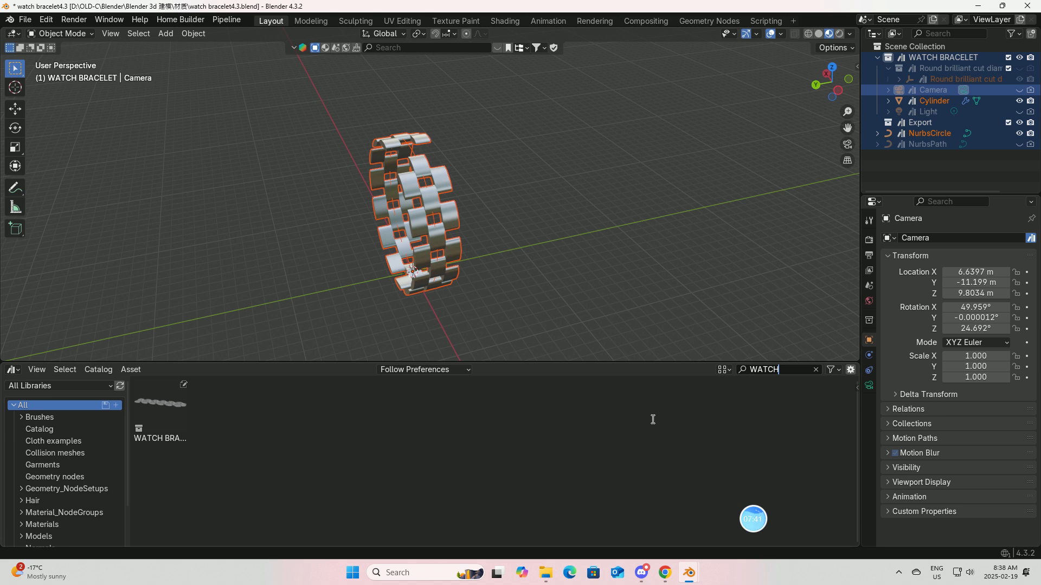
pyautogui.press('Return')
# Step: Save the project under its current file name and collapse the Asset Browser area
pyautogui.click(25, 22)
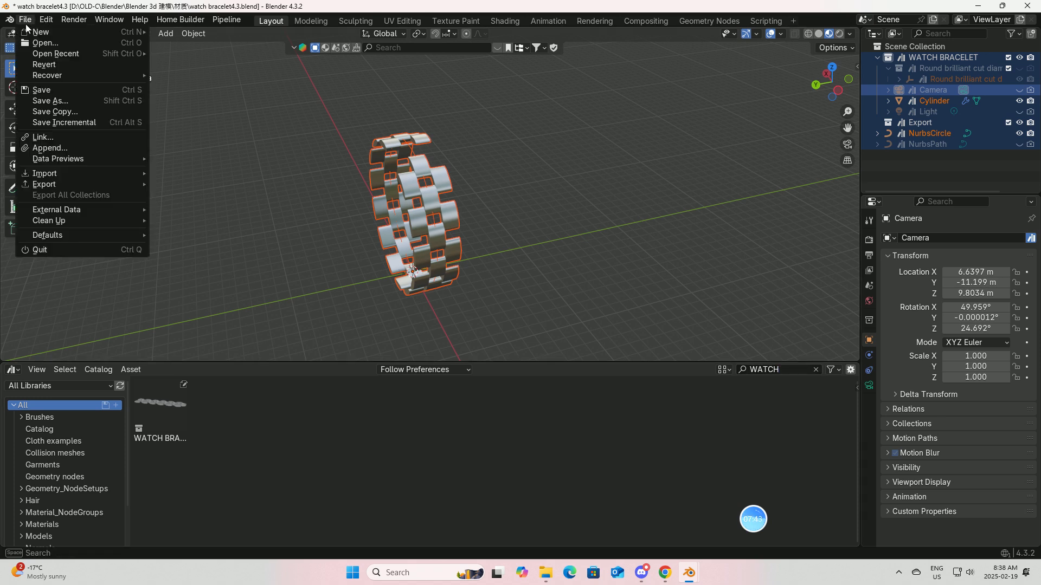
pyautogui.click(41, 89)
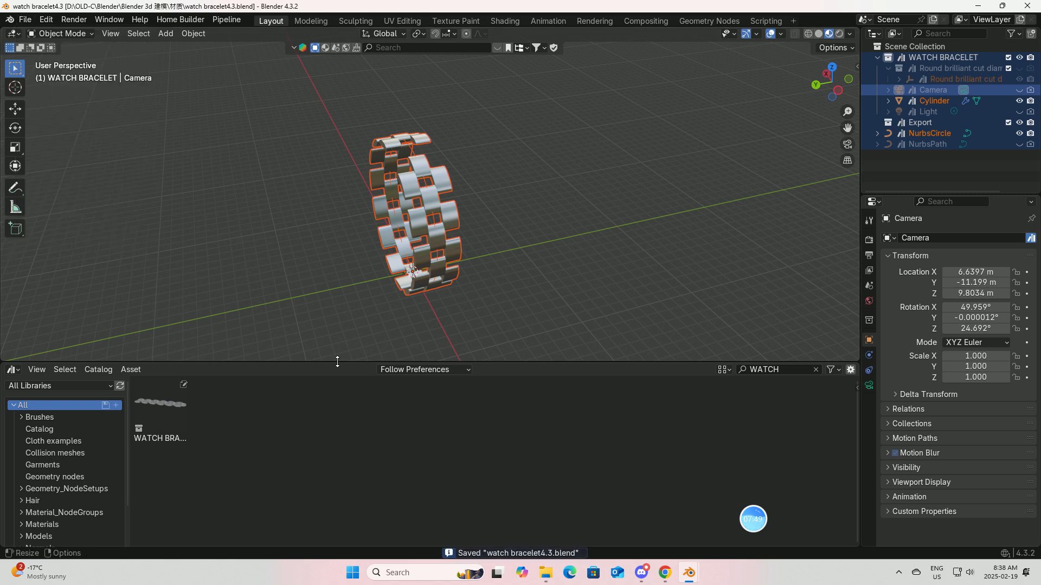
pyautogui.moveTo(339, 361); pyautogui.dragTo(363, 545)
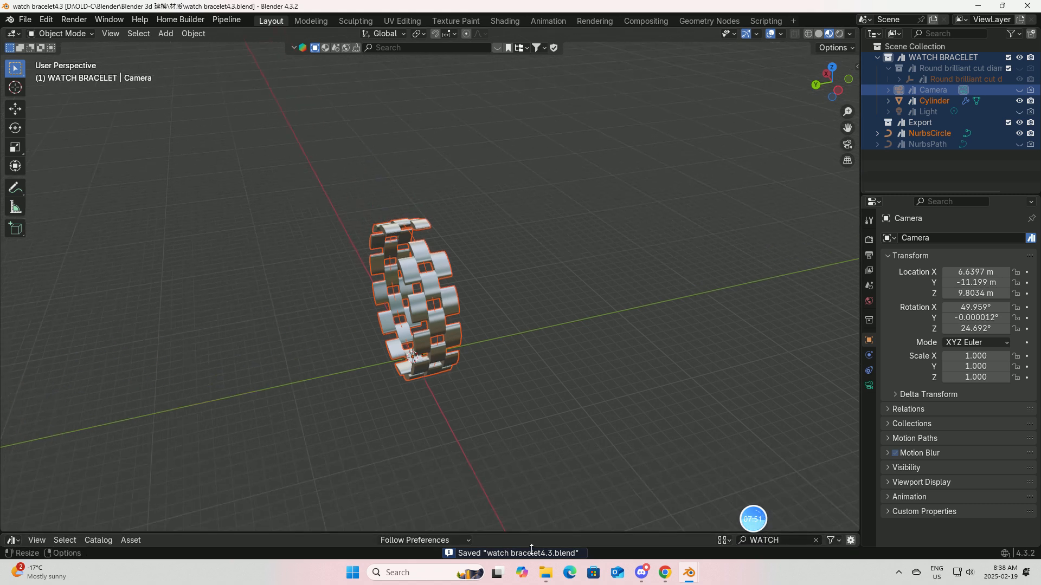
# Step: Switch to Chrome, open the collections list of the Bilibili channel and show it as a grid
pyautogui.click(665, 573)
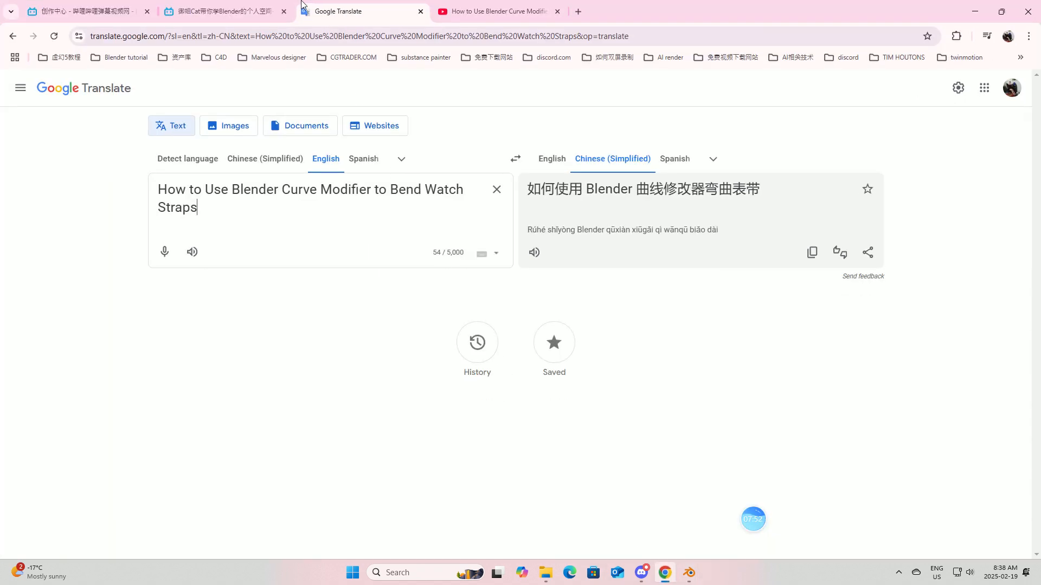
pyautogui.click(238, 12)
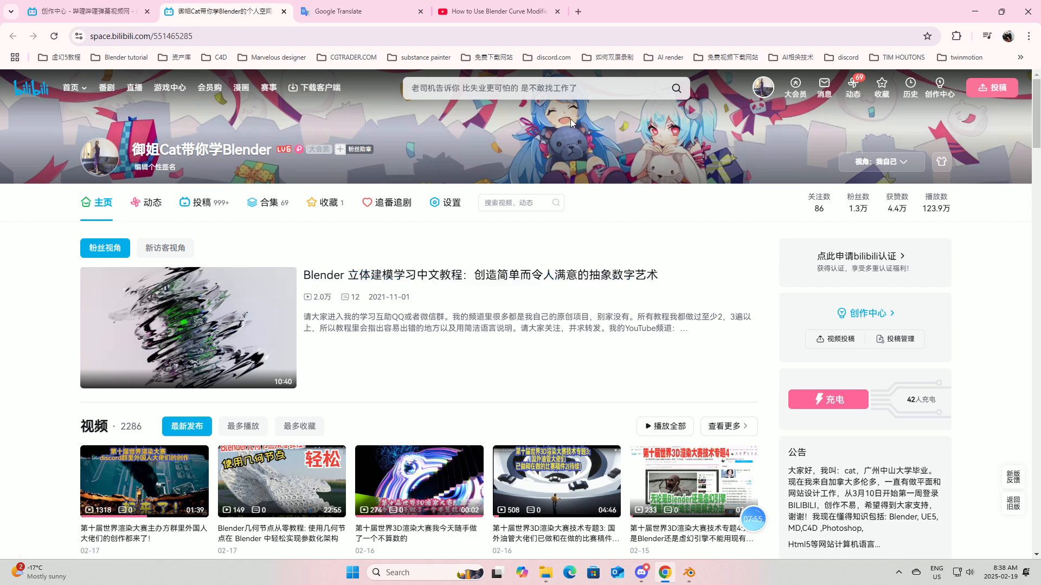
pyautogui.click(273, 202)
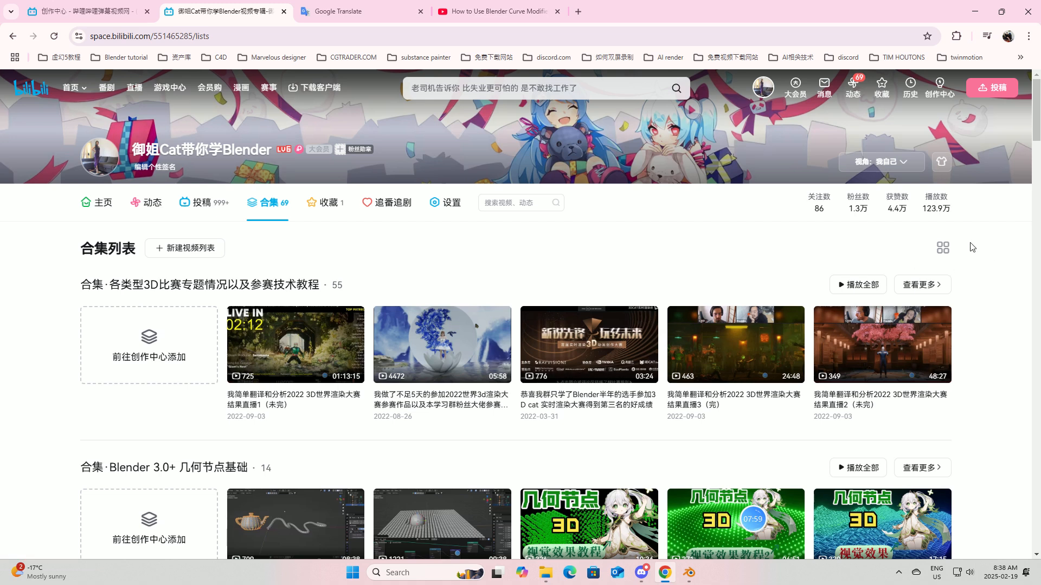
pyautogui.click(943, 250)
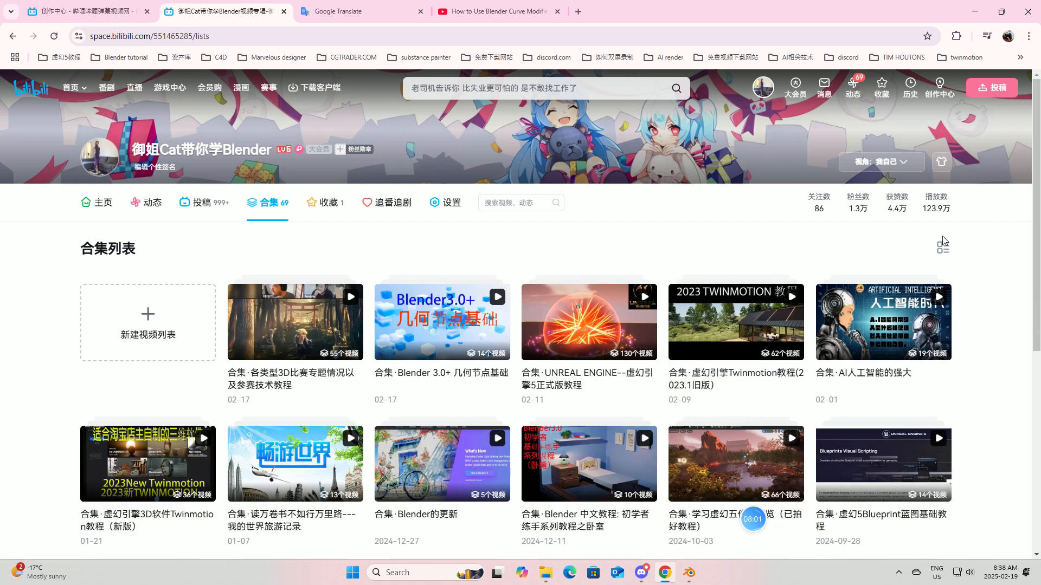
# Step: Examine the tutorial collections on pages 1 and 2 of the list, and return to page 1
pyautogui.scroll(-6, 506, 367)
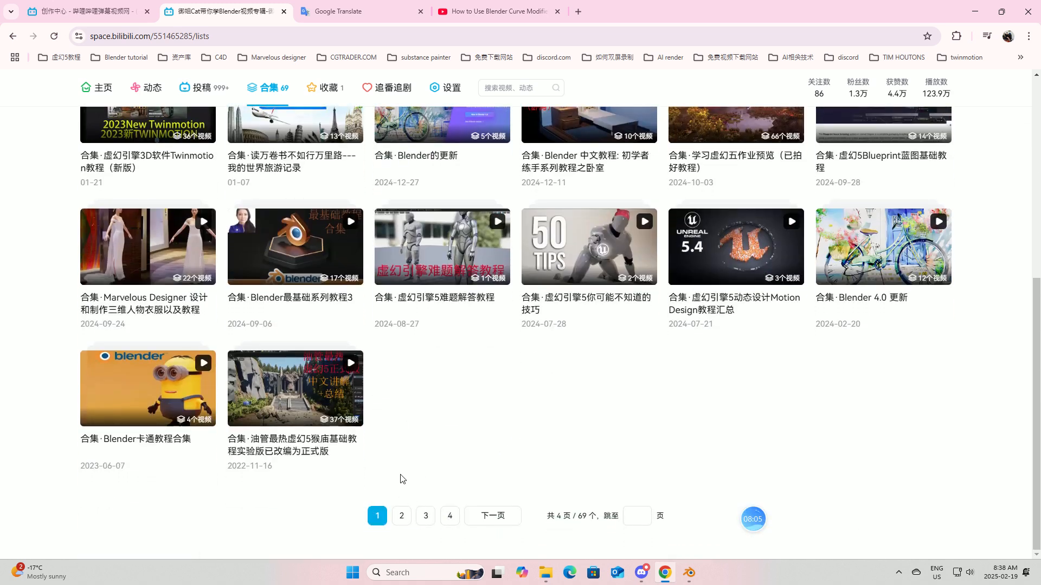
pyautogui.click(406, 518)
pyautogui.scroll(-2, 558, 348)
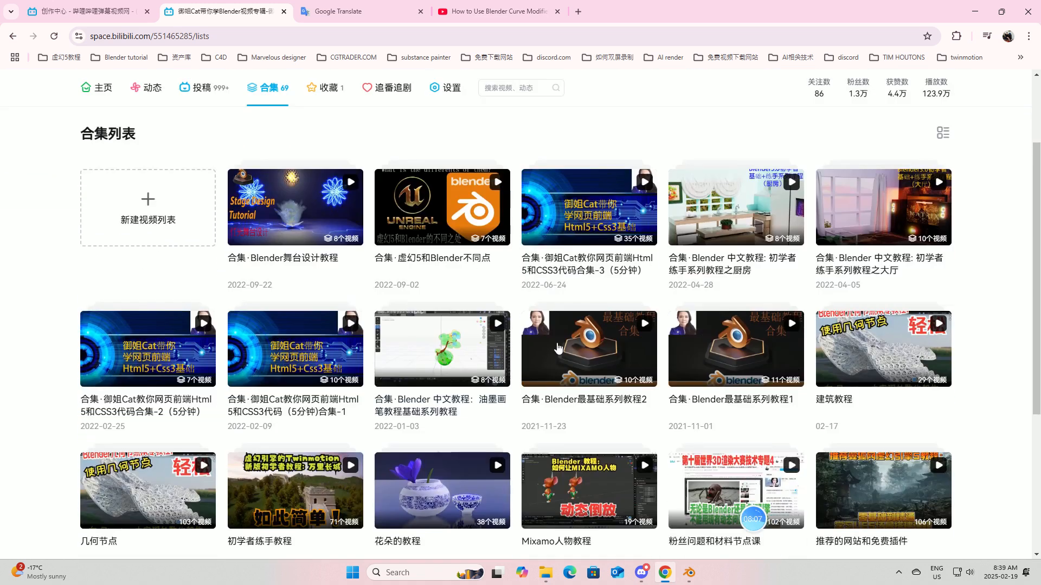
pyautogui.scroll(-5, 586, 342)
pyautogui.scroll(2, 588, 263)
pyautogui.scroll(-6, 588, 263)
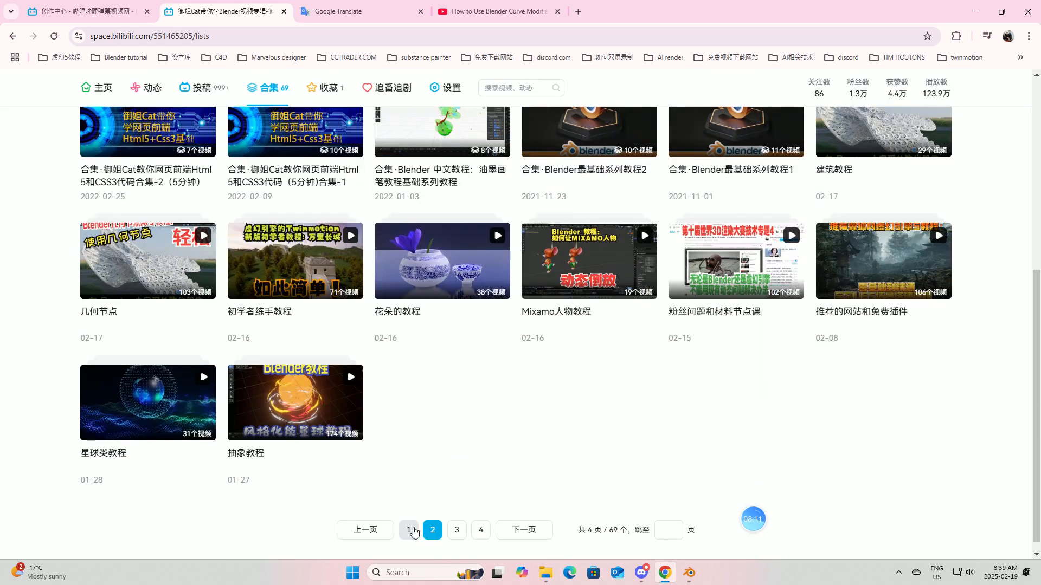
pyautogui.click(411, 531)
pyautogui.scroll(-6, 426, 458)
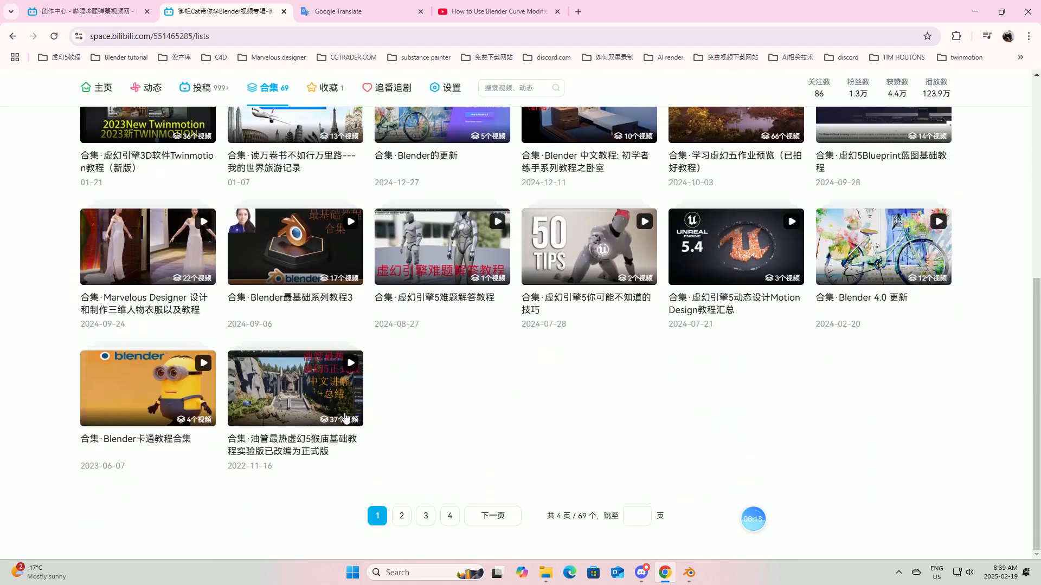
pyautogui.scroll(5, 378, 388)
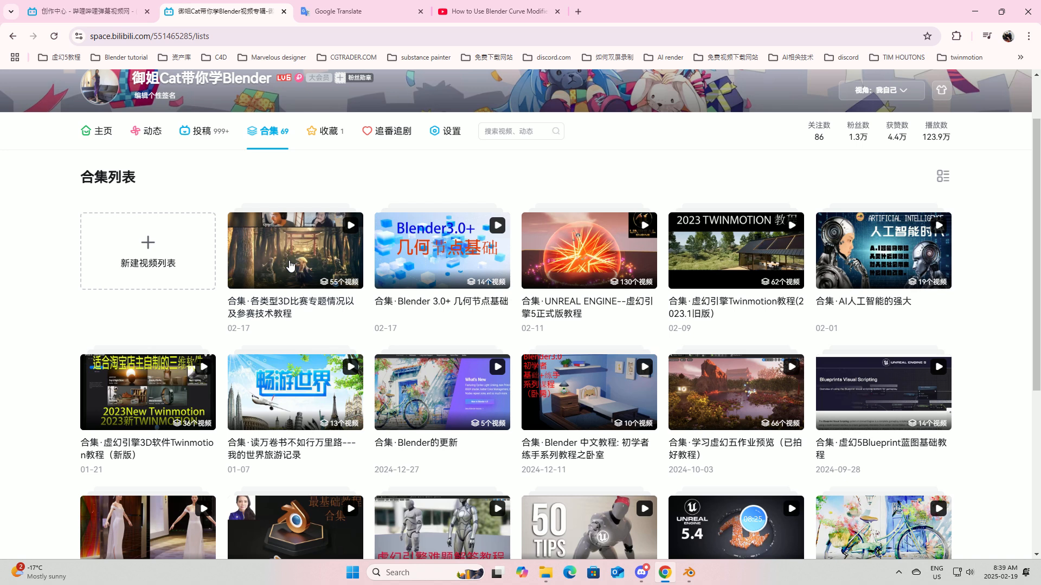
# Step: Open the Marvelous Designer clothing tutorial collection and return to the first page of the collections list
pyautogui.scroll(-3, 239, 364)
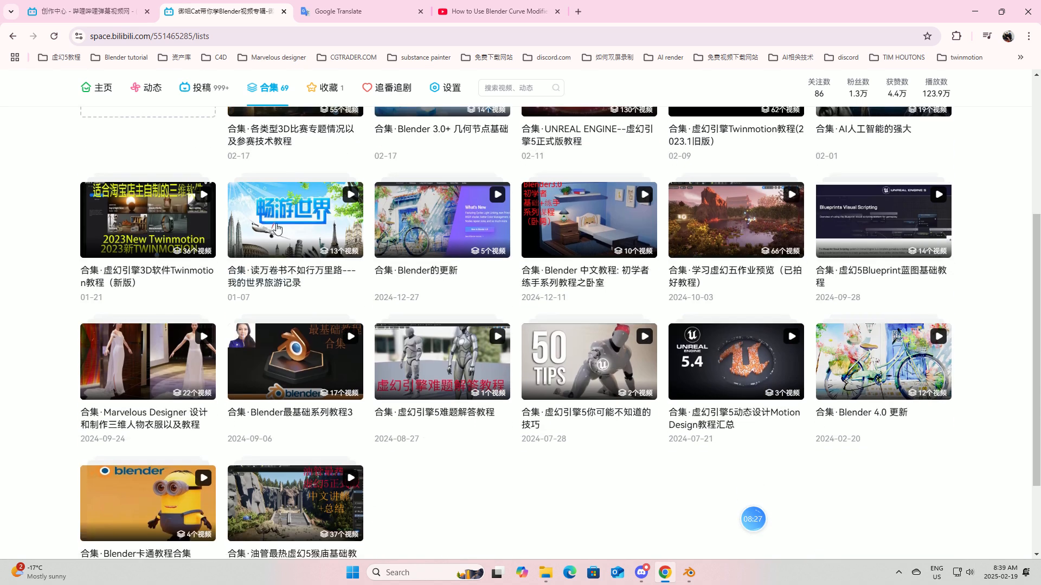
pyautogui.scroll(2, 278, 227)
pyautogui.scroll(-2, 279, 347)
pyautogui.click(144, 364)
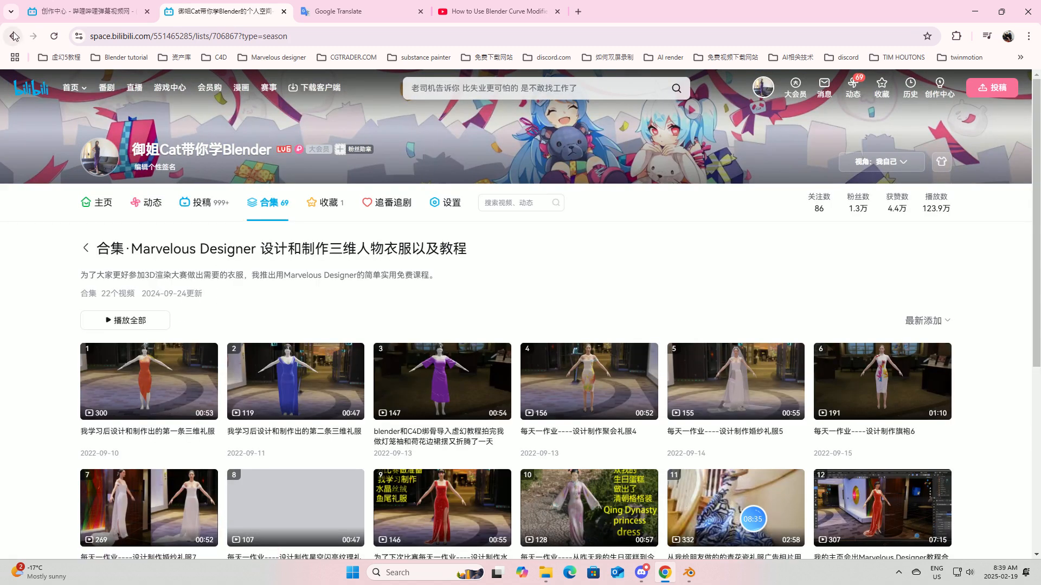
pyautogui.click(14, 36)
pyautogui.scroll(-2, 481, 460)
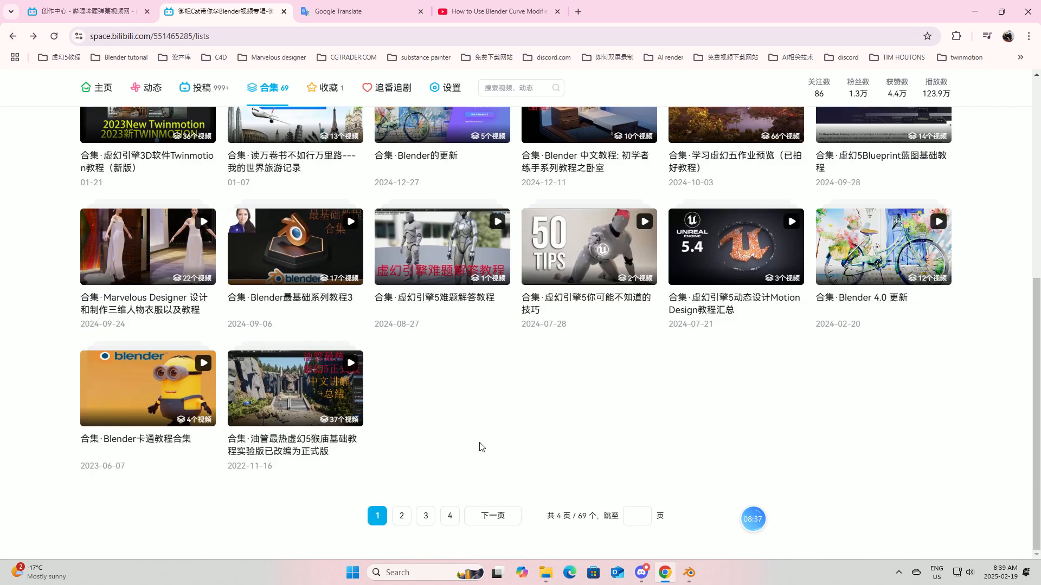
pyautogui.scroll(5, 481, 447)
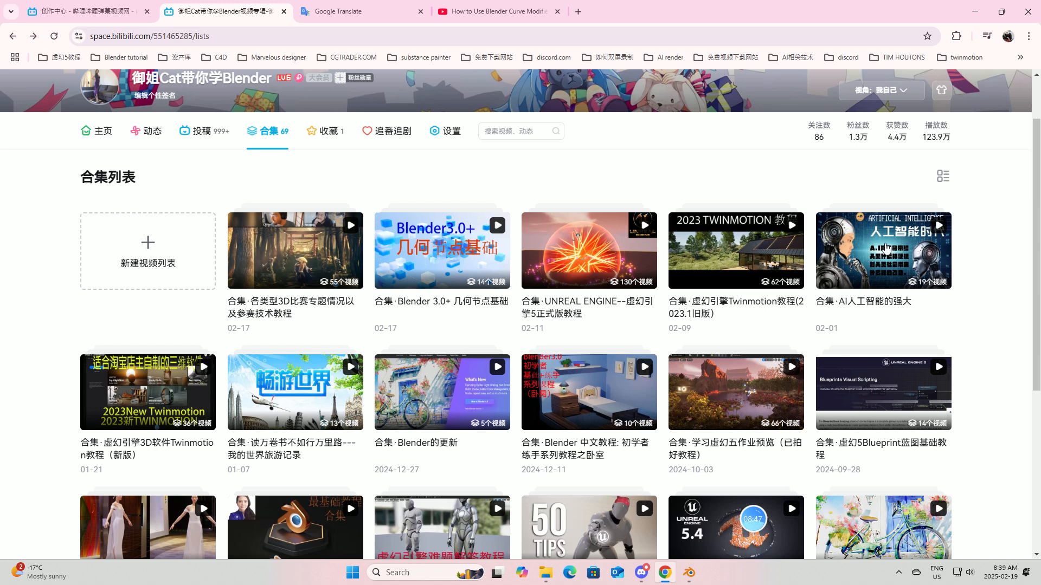
# Step: Examine the tutorial collections on pages 2 and 3 of the list, and switch back to the watch bracelet4.3 window in Blender
pyautogui.scroll(-7, 652, 468)
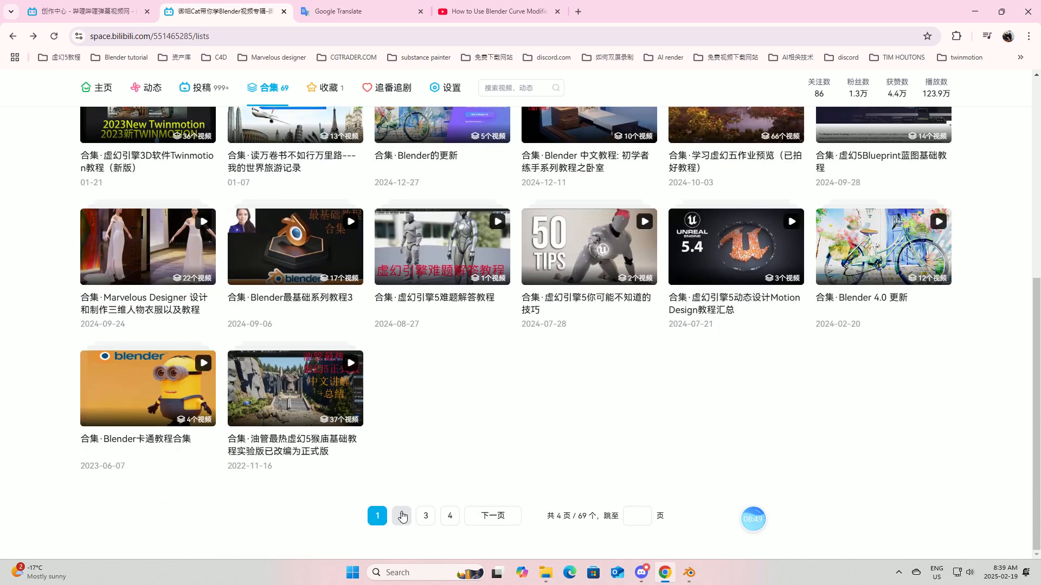
pyautogui.scroll(8, 399, 515)
pyautogui.scroll(-7, 450, 491)
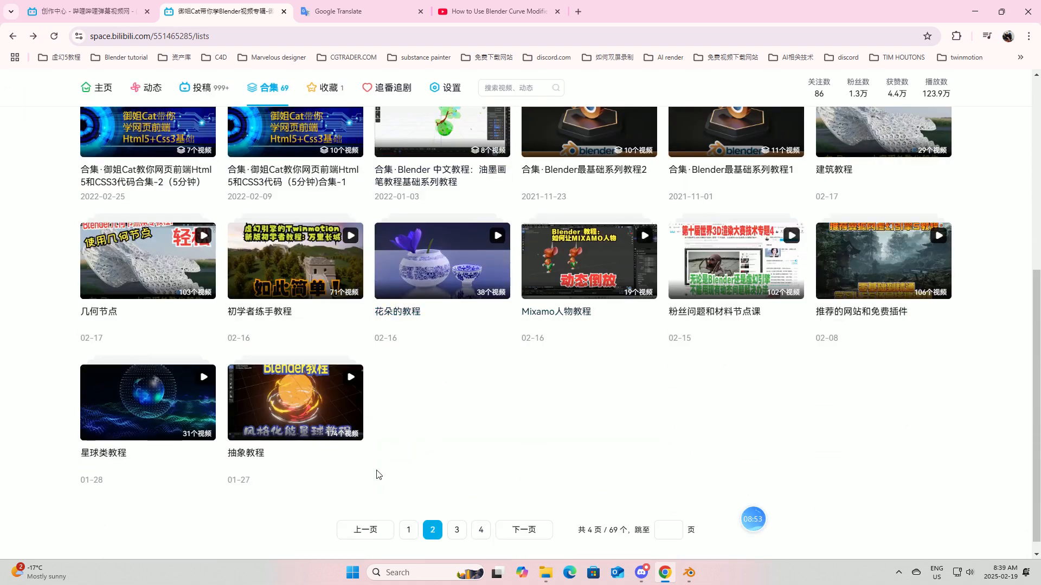
pyautogui.click(456, 529)
pyautogui.scroll(-1, 552, 333)
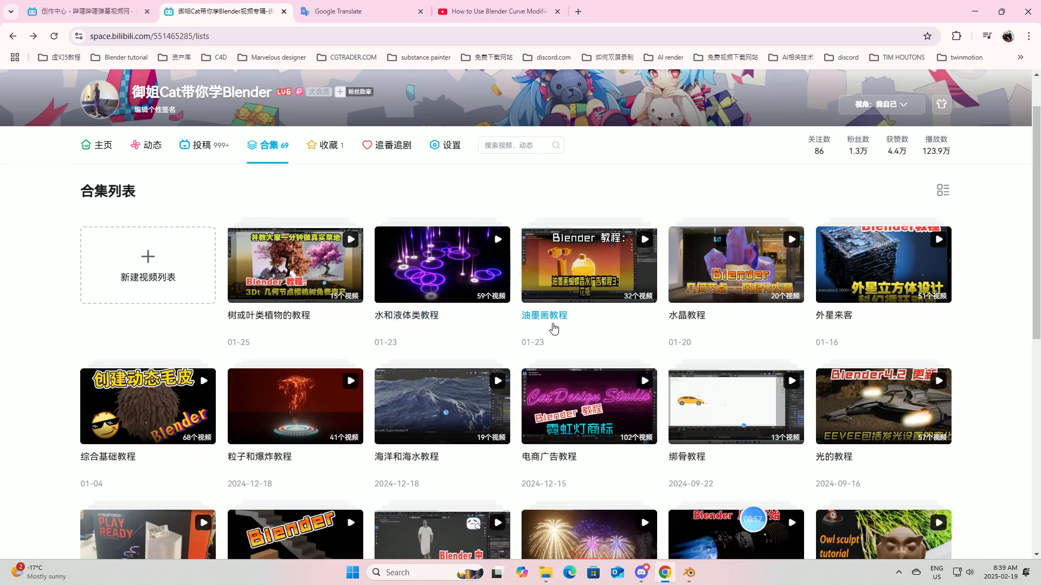
pyautogui.scroll(-1, 278, 411)
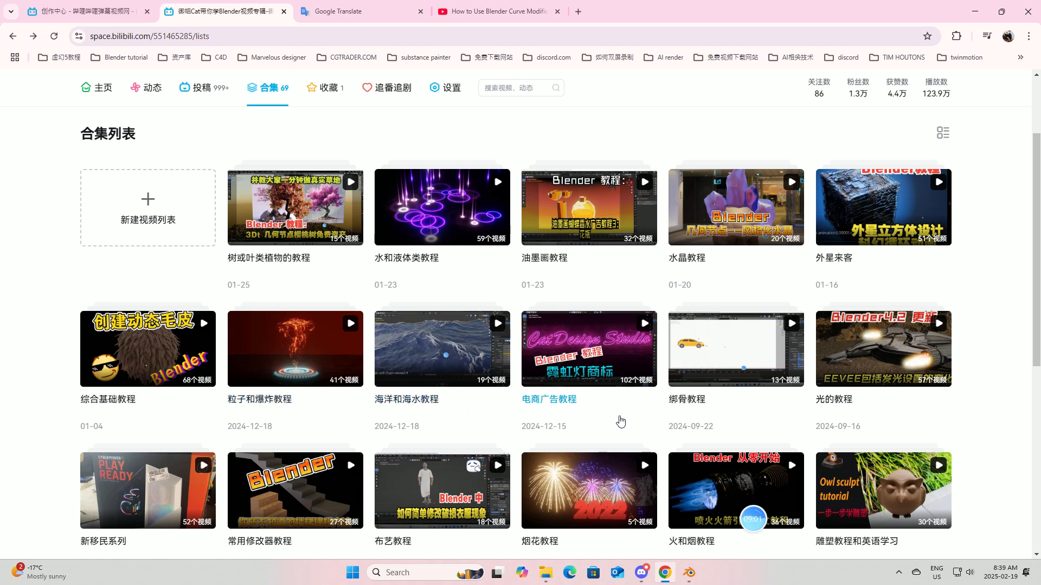
pyautogui.scroll(-2, 552, 427)
pyautogui.scroll(-3, 352, 401)
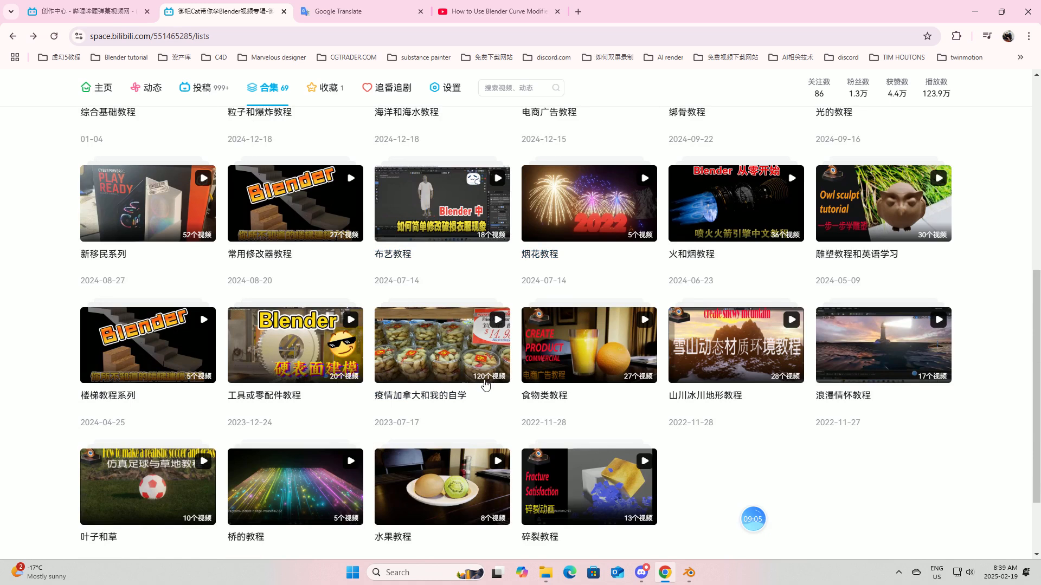
pyautogui.scroll(-1, 354, 447)
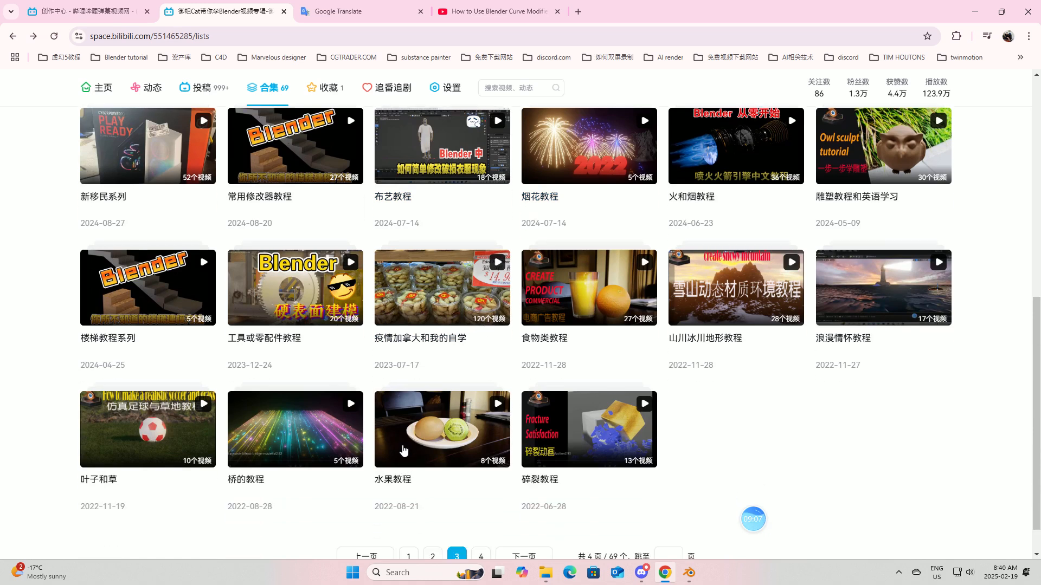
pyautogui.moveTo(689, 572)
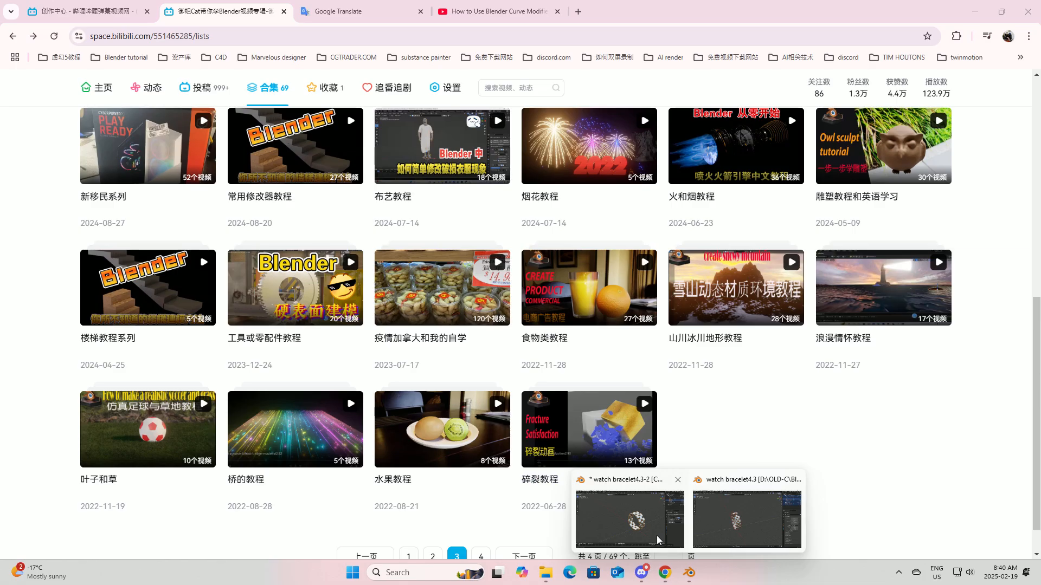
pyautogui.click(713, 530)
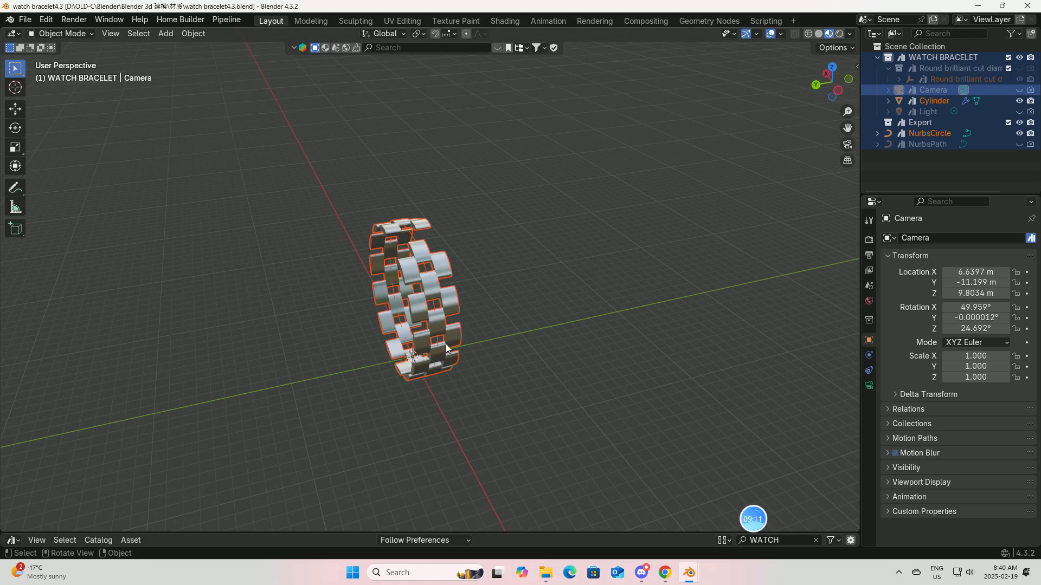